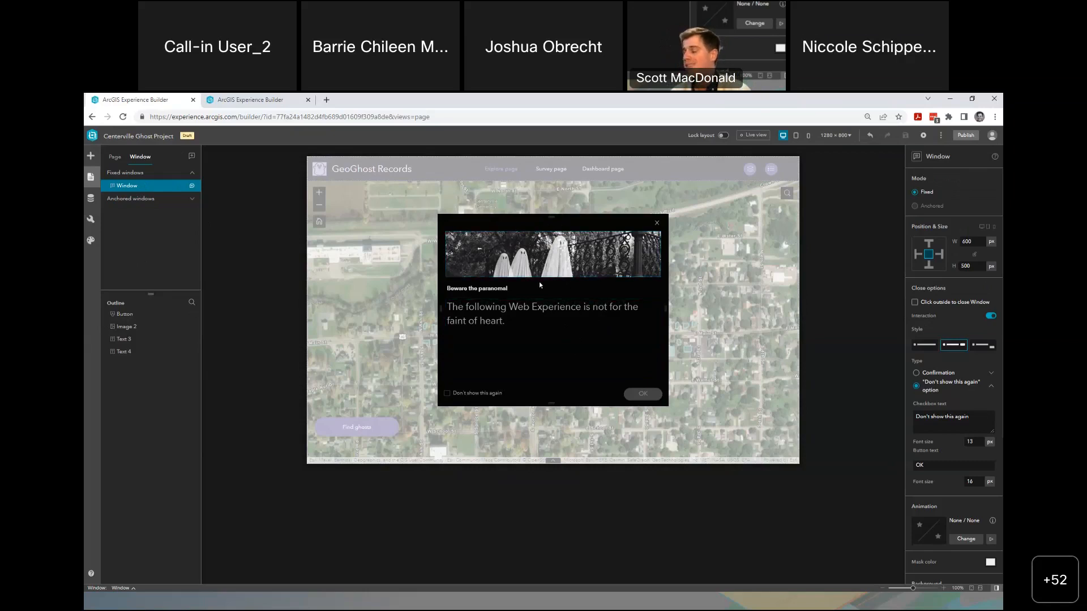
- Set the window's type to Confirmation and its checkbox text to "I agree to the above terms and conditions and ghosts."
{"action": "left_click", "coordinate": [916, 373]}
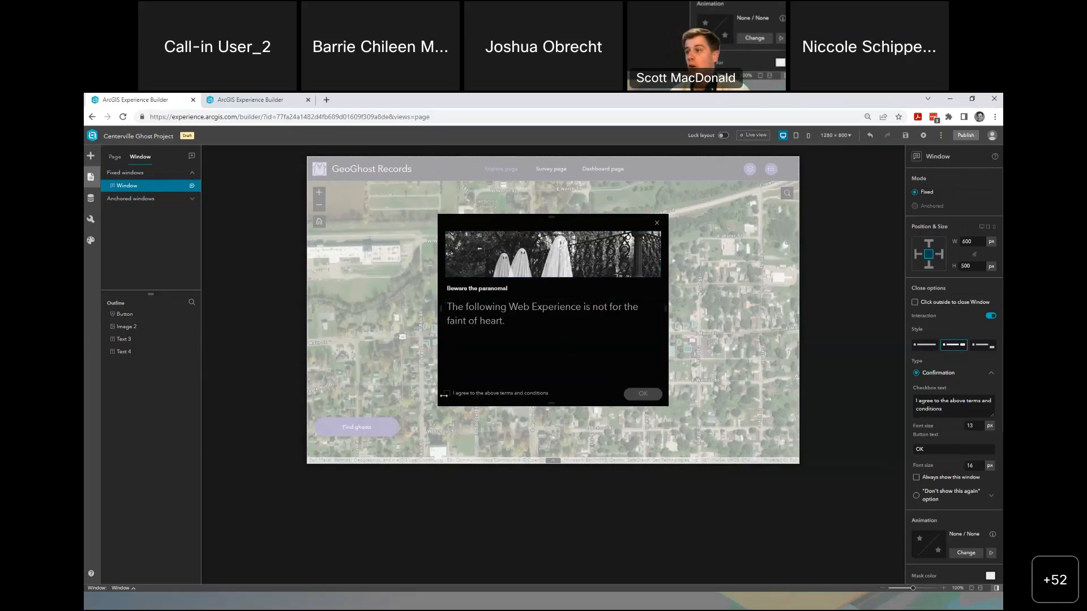
{"action": "left_click", "coordinate": [945, 407]}
{"action": "type", "text": "and"}
{"action": "type", "text": " ghosts."}
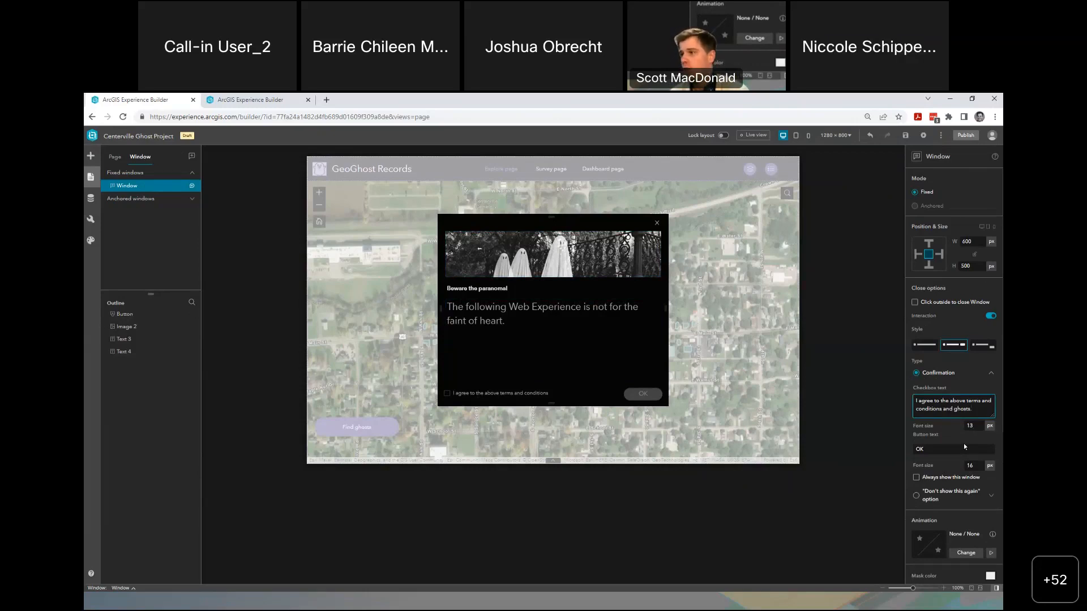
- Set the window's button text to "I'm ready" and switch its type to the "Don't show this again" option
{"action": "left_click", "coordinate": [960, 452]}
{"action": "left_click_drag", "start_coordinate": [937, 449], "coordinate": [902, 453]}
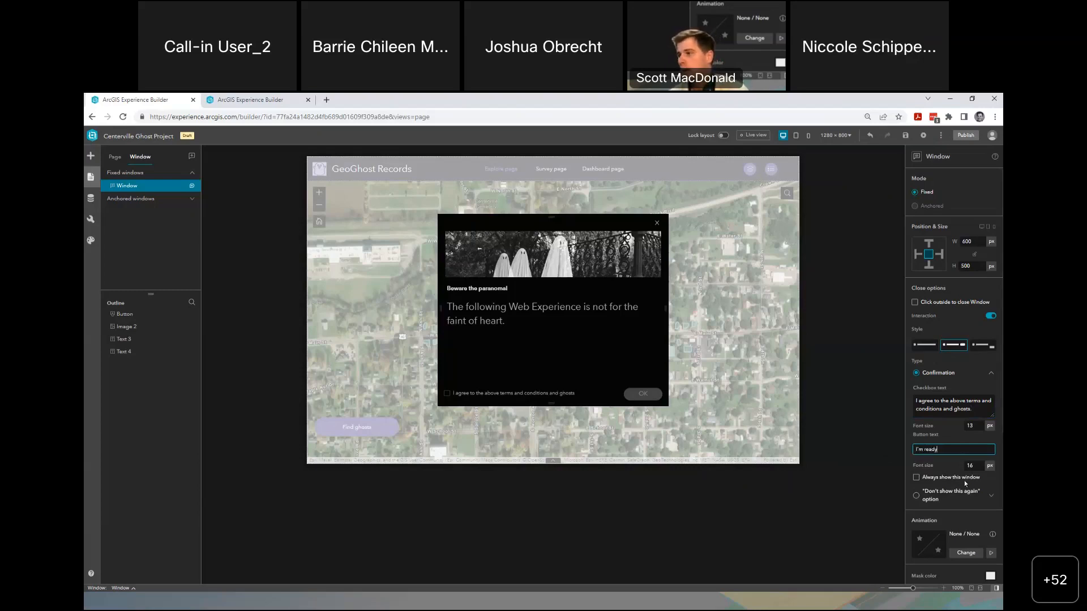
{"action": "left_click", "coordinate": [741, 463]}
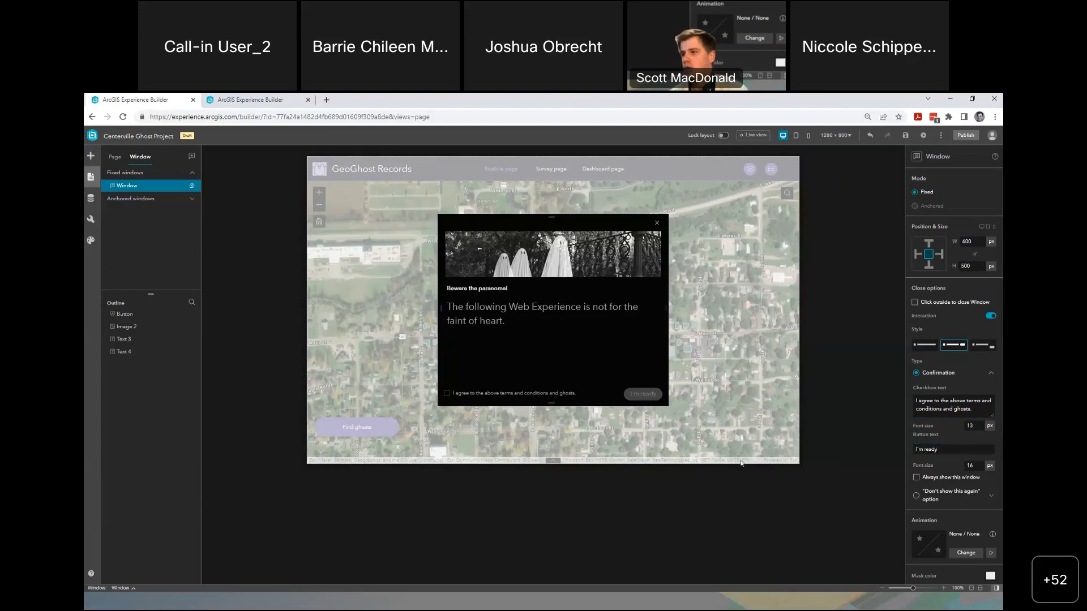
{"action": "left_click", "coordinate": [917, 496]}
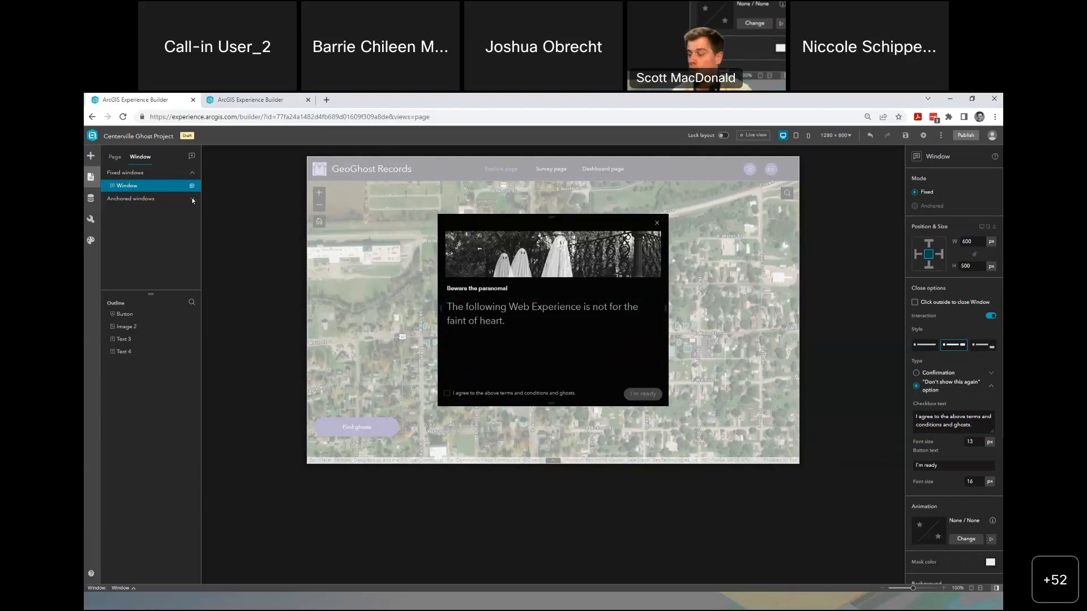
- Inspect the Explore page's Sidebar widget and the table in its Second section, expanding and collapsing the side panel
{"action": "left_click", "coordinate": [120, 158]}
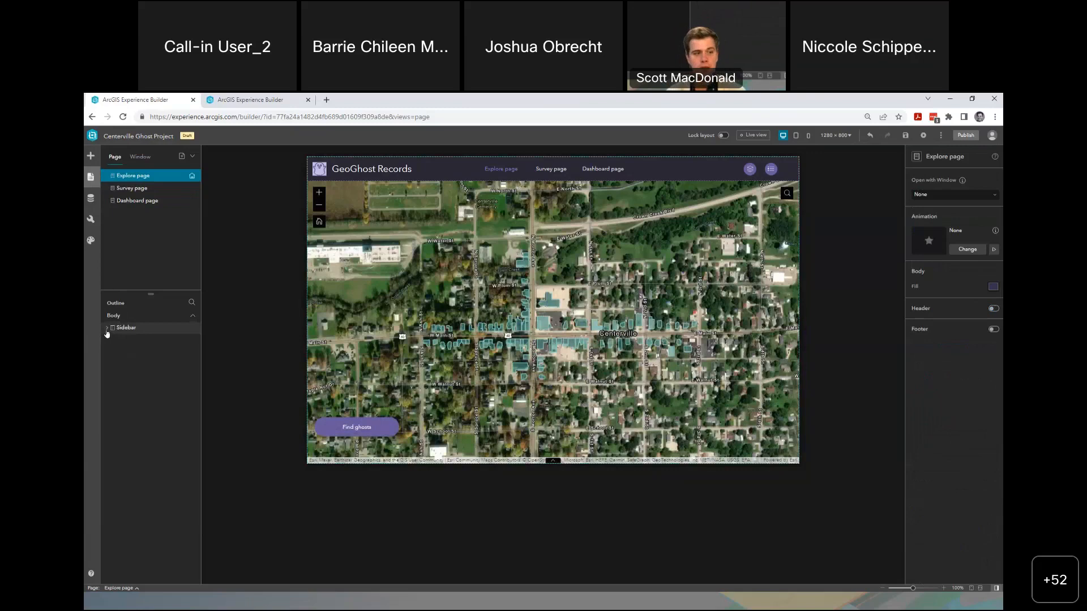
{"action": "left_click", "coordinate": [106, 330]}
{"action": "left_click", "coordinate": [128, 332]}
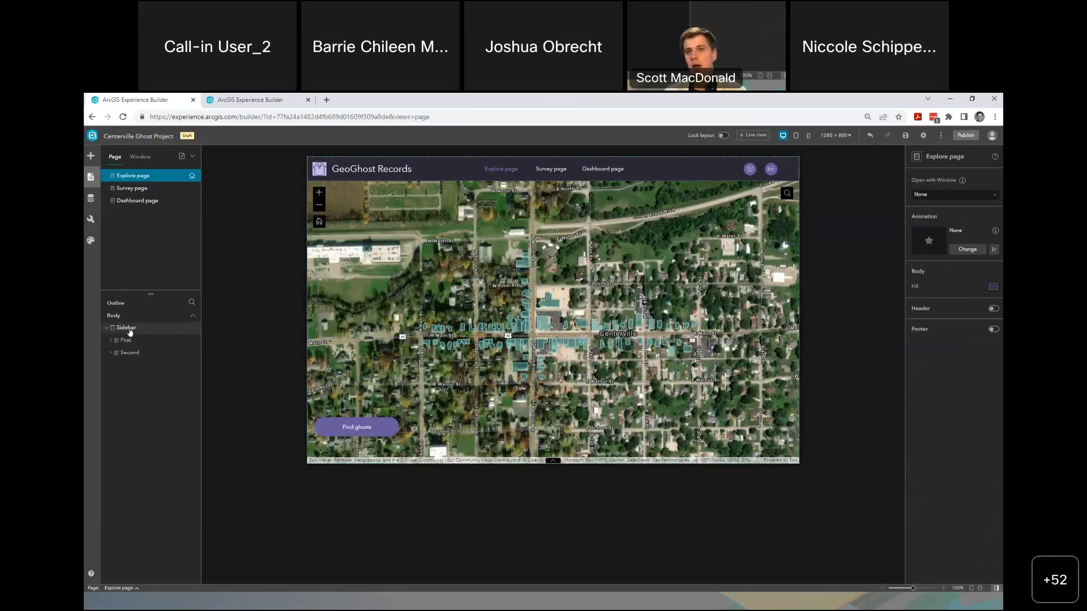
{"action": "left_click", "coordinate": [130, 332]}
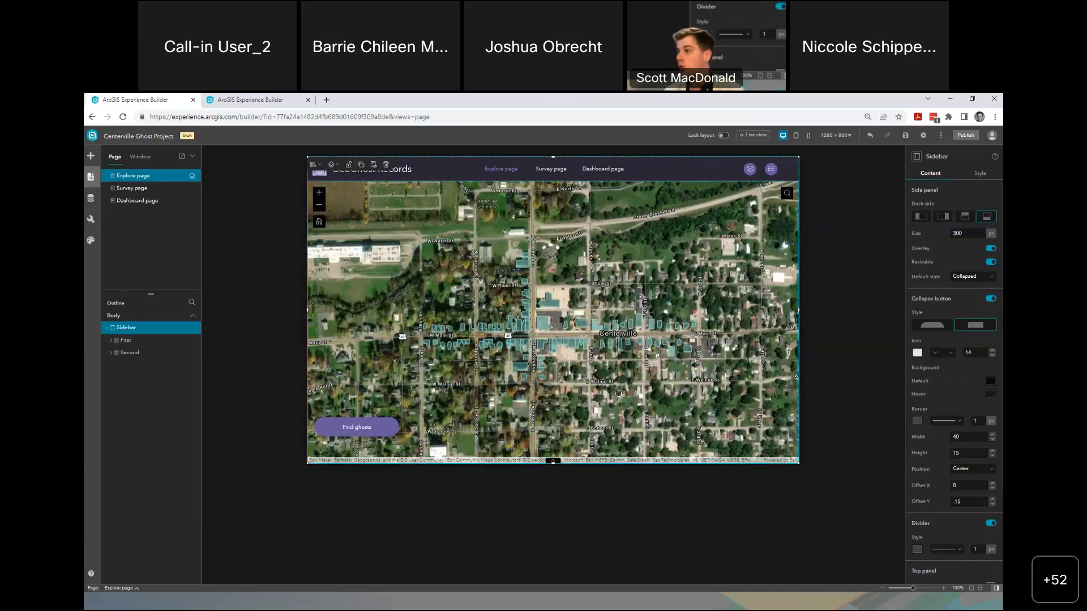
{"action": "left_click", "coordinate": [555, 461]}
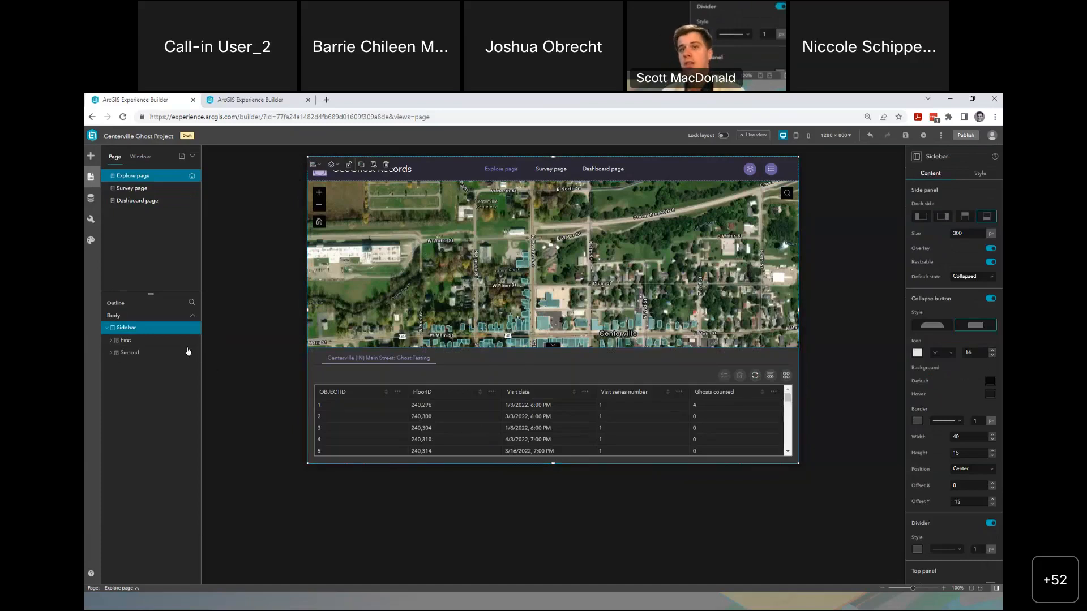
{"action": "left_click", "coordinate": [110, 353]}
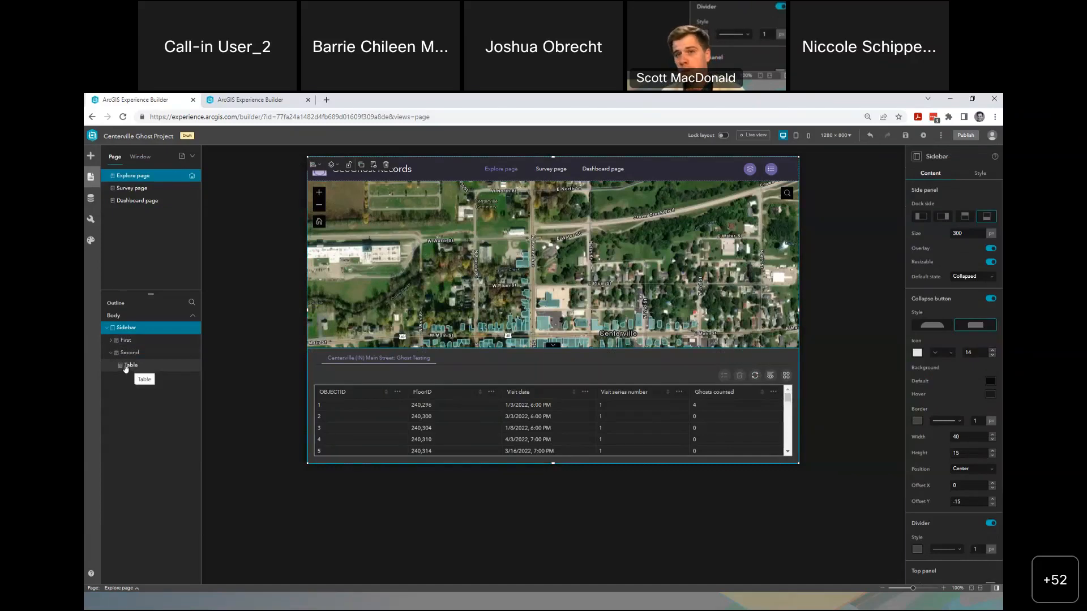
{"action": "left_click", "coordinate": [554, 346]}
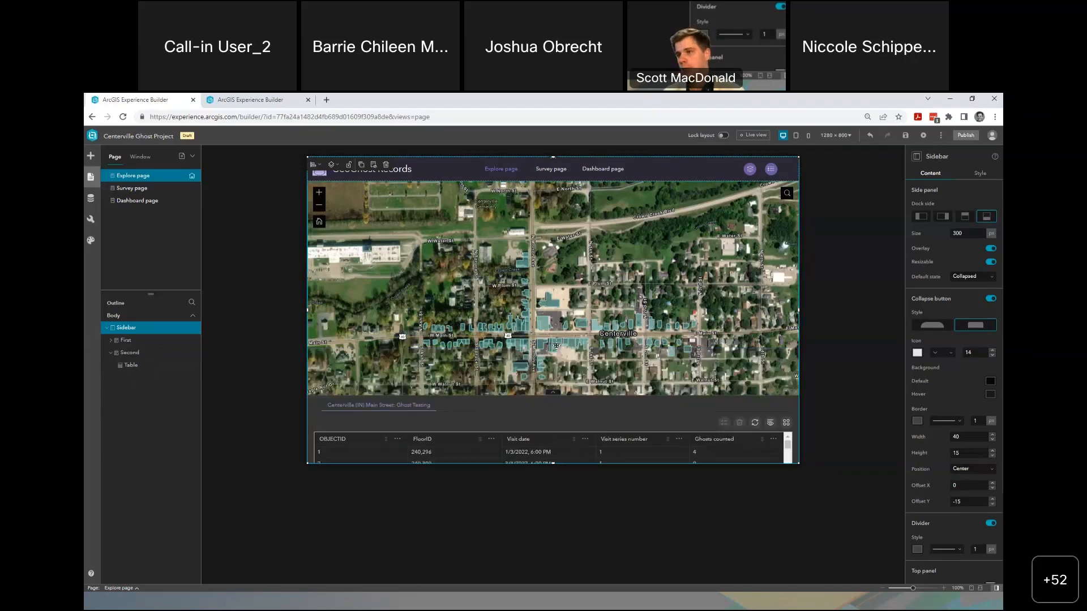
- Enable the Compass, Locate, Layers and Measure tools on the Explore page map and choose the second large and medium tools layout
{"action": "left_click", "coordinate": [525, 288]}
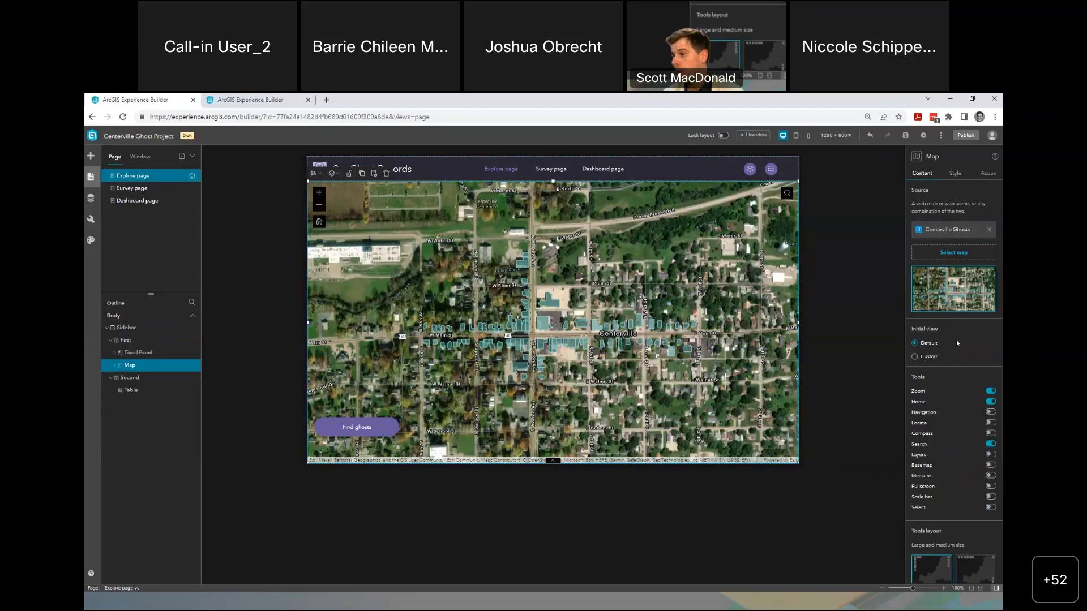
{"action": "scroll", "coordinate": [957, 340], "scroll_direction": "down", "scroll_amount": 3}
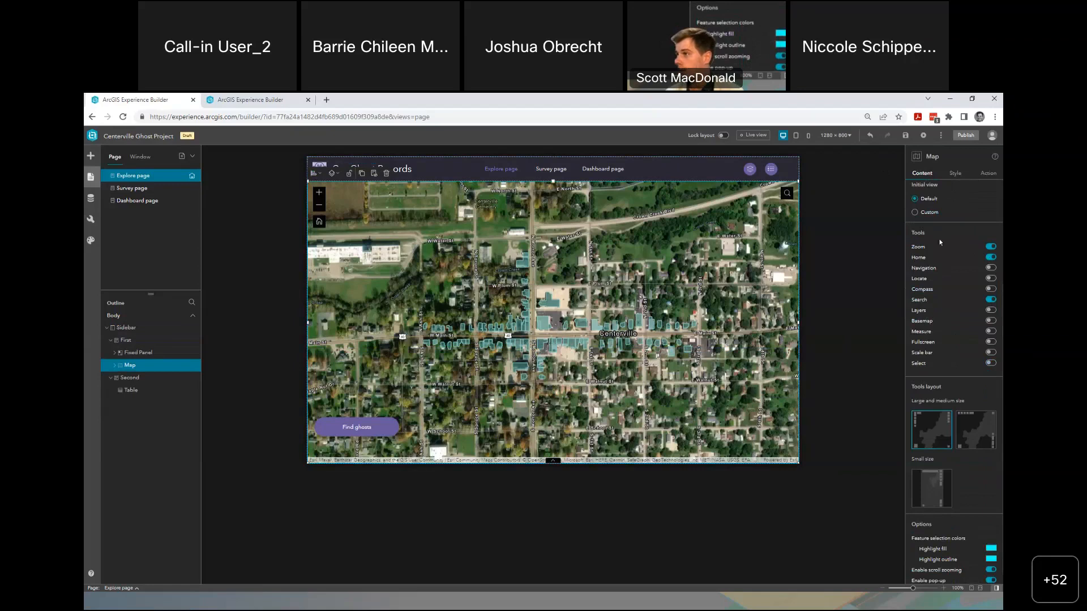
{"action": "scroll", "coordinate": [949, 242], "scroll_direction": "down", "scroll_amount": 1}
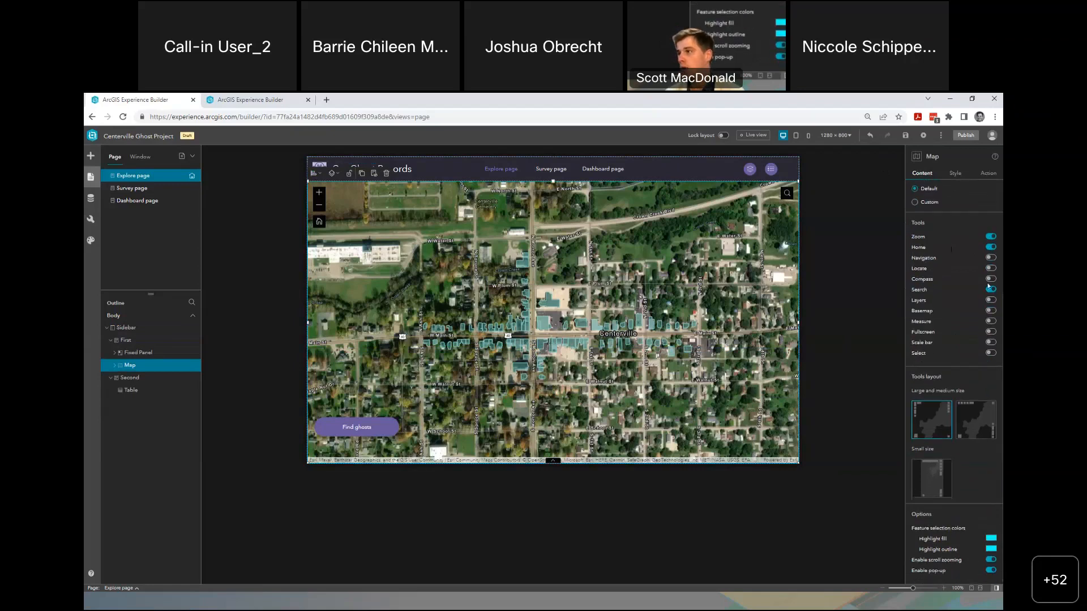
{"action": "left_click", "coordinate": [991, 280]}
{"action": "left_click", "coordinate": [991, 268]}
{"action": "left_click", "coordinate": [990, 300]}
{"action": "left_click", "coordinate": [991, 321]}
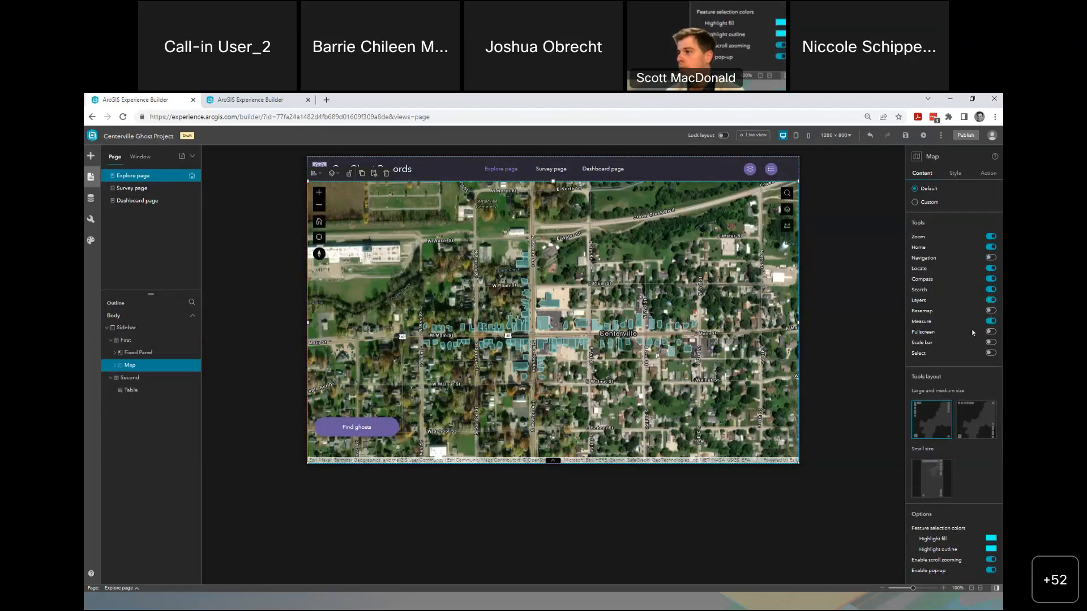
{"action": "left_click", "coordinate": [984, 421]}
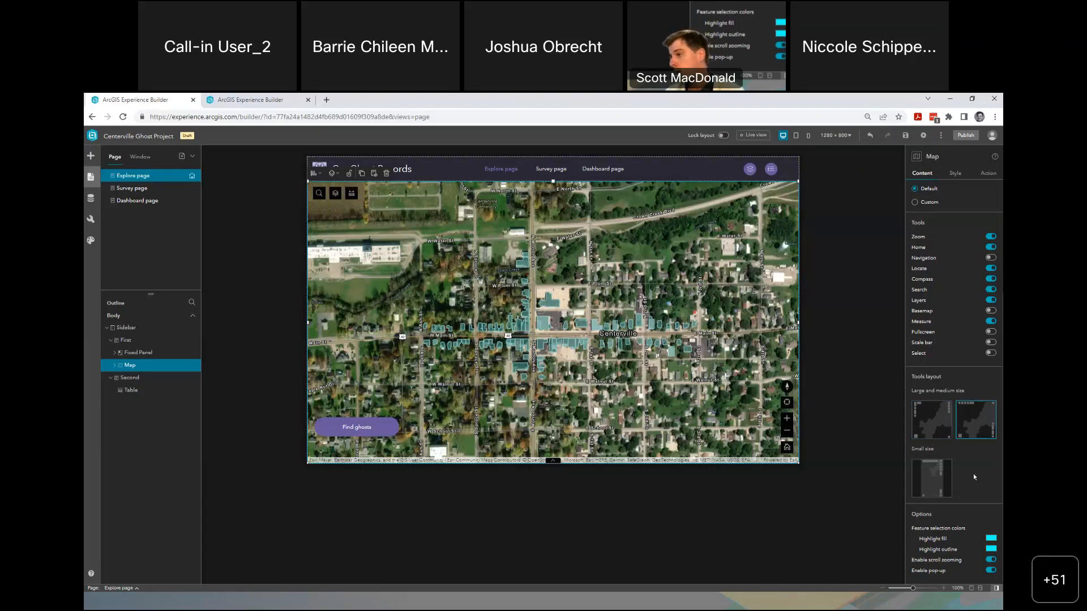
- Give the map a custom initial view zoomed in on the highlighted buildings along Main Street
{"action": "scroll", "coordinate": [973, 473], "scroll_direction": "up", "scroll_amount": 3}
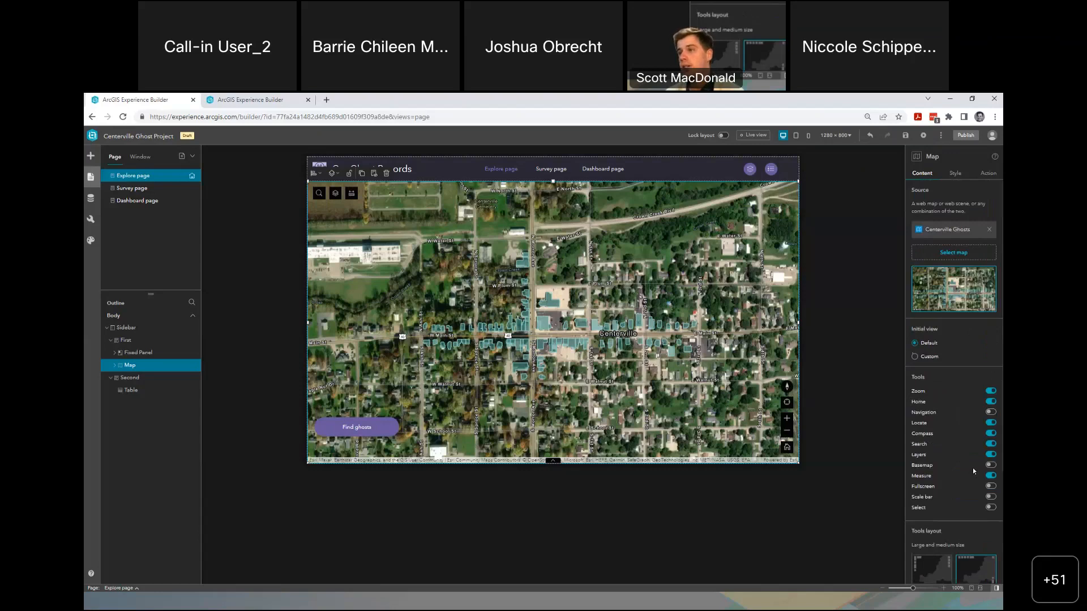
{"action": "scroll", "coordinate": [970, 424], "scroll_direction": "down", "scroll_amount": 5}
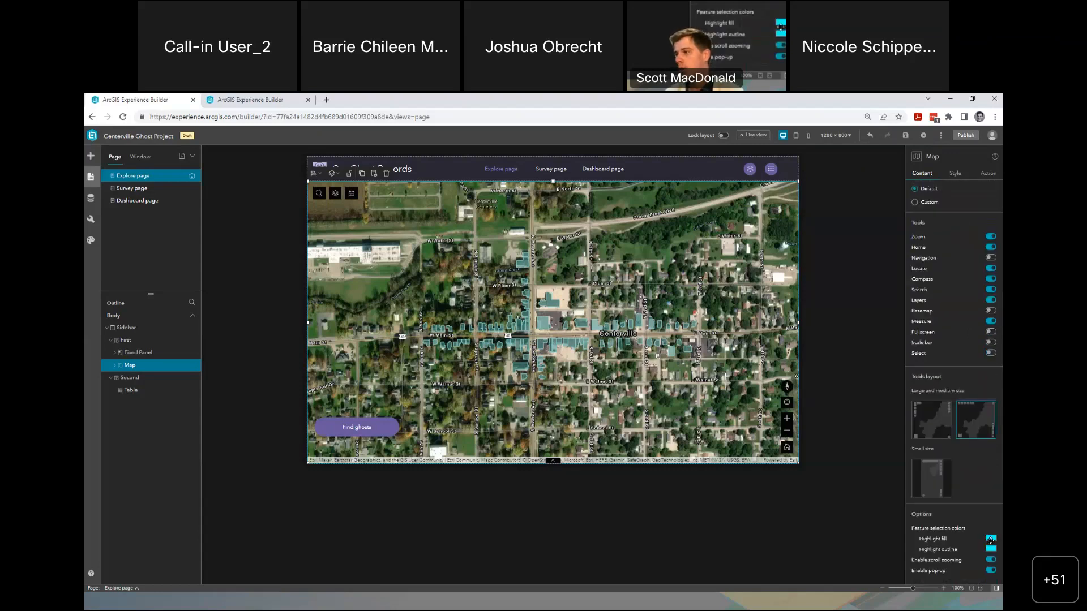
{"action": "scroll", "coordinate": [972, 396], "scroll_direction": "up", "scroll_amount": 4}
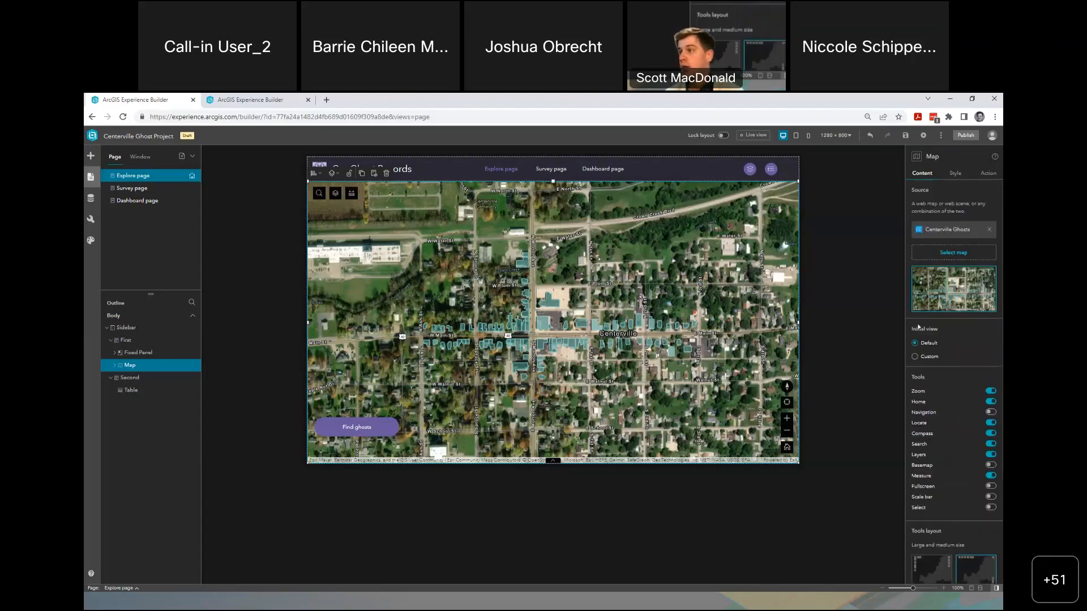
{"action": "left_click", "coordinate": [934, 357]}
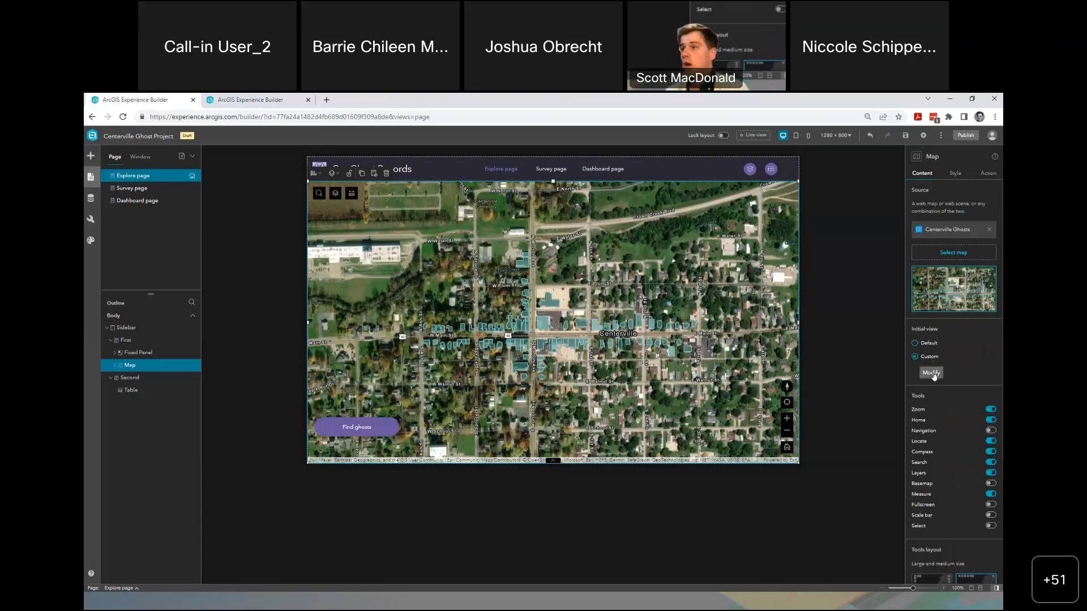
{"action": "left_click", "coordinate": [933, 373]}
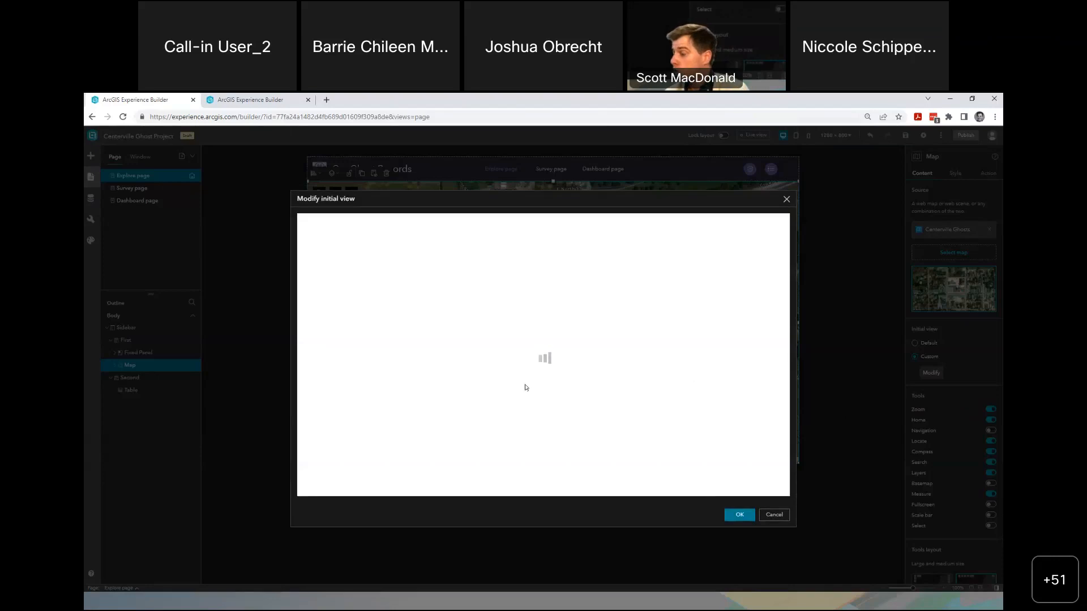
{"action": "scroll", "coordinate": [556, 379], "scroll_direction": "up", "scroll_amount": 1}
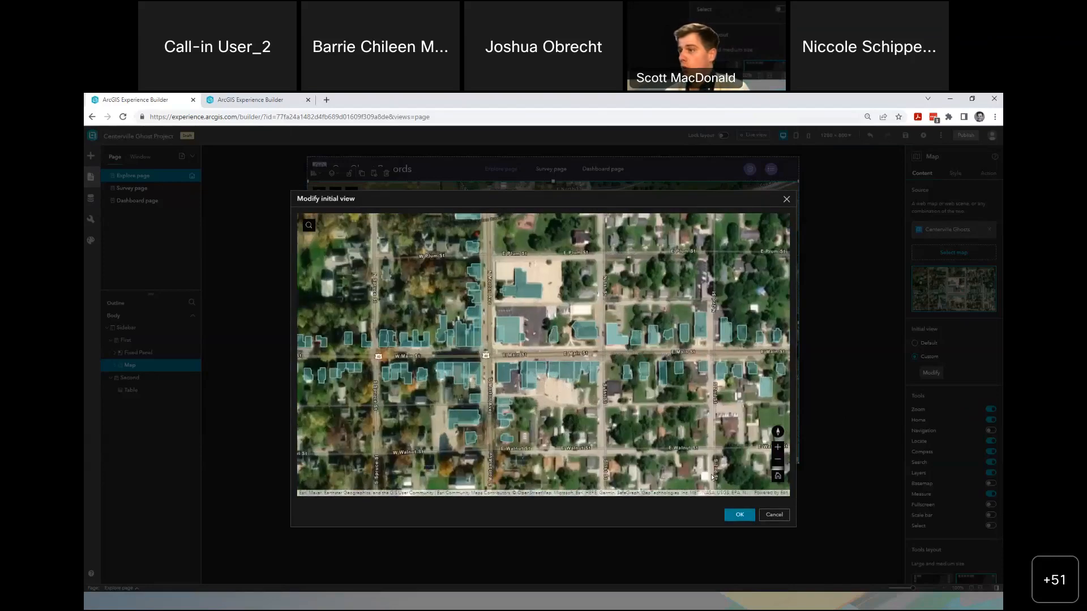
{"action": "left_click", "coordinate": [737, 514]}
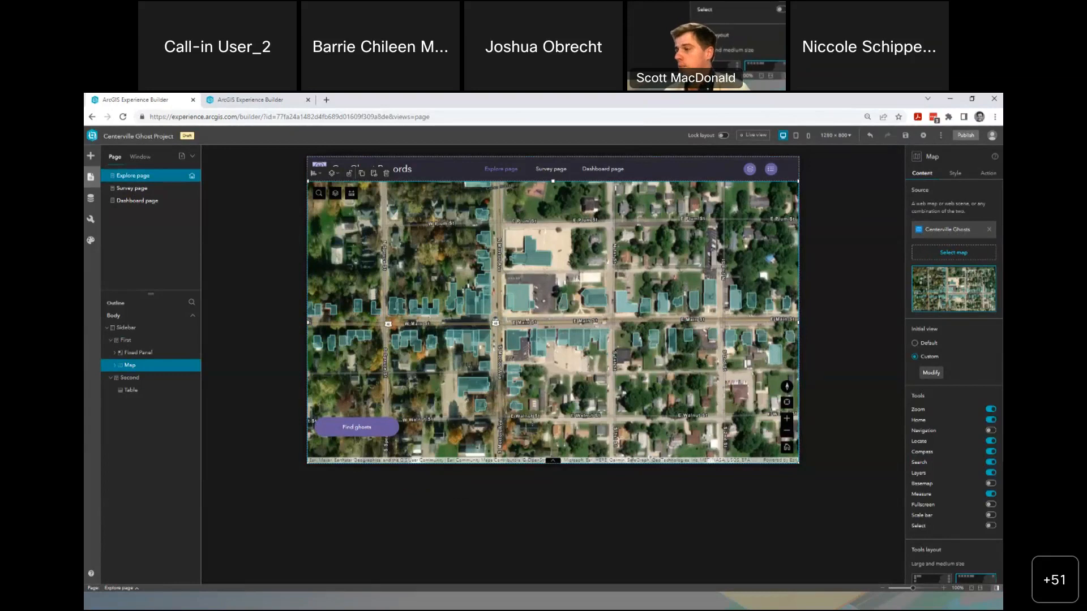
- Try resizing the map freehand to about 50% height with a right margin of about 20%
{"action": "left_click", "coordinate": [955, 173]}
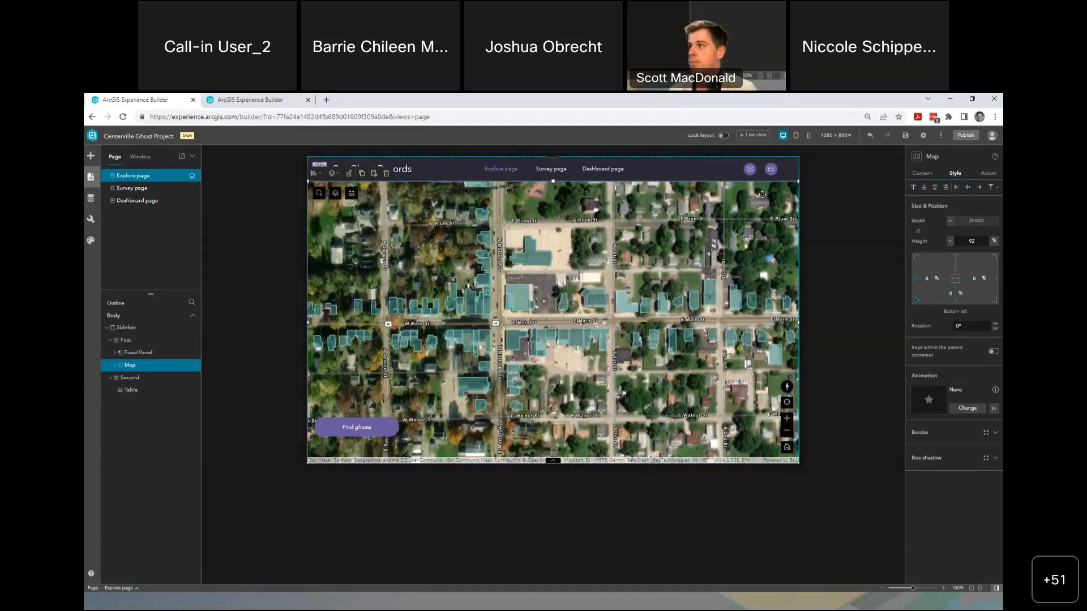
{"action": "left_click_drag", "start_coordinate": [770, 196], "coordinate": [557, 296]}
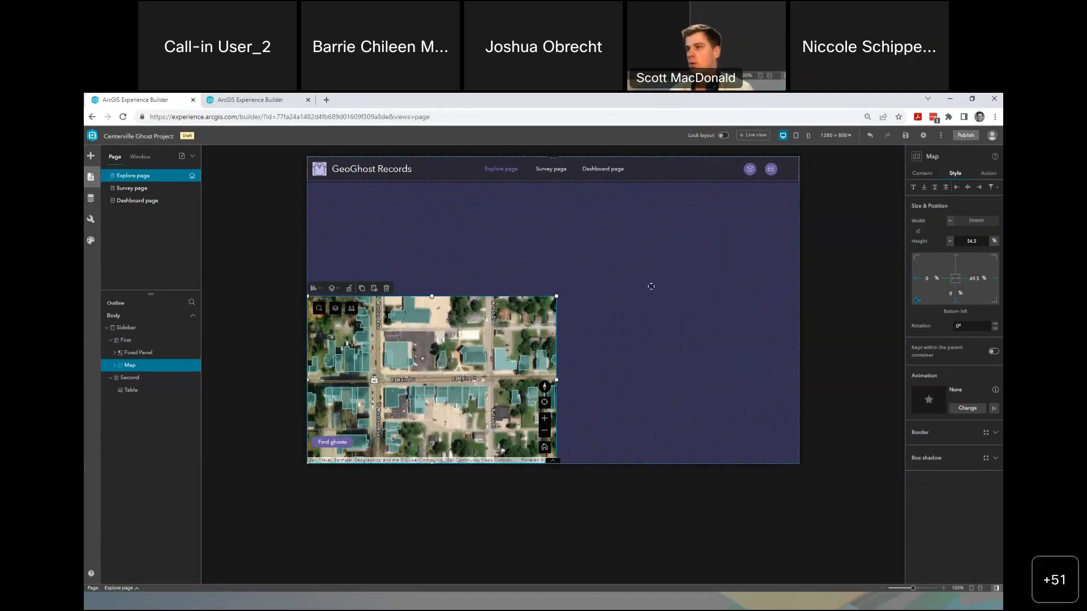
{"action": "left_click_drag", "start_coordinate": [557, 296], "coordinate": [701, 310]}
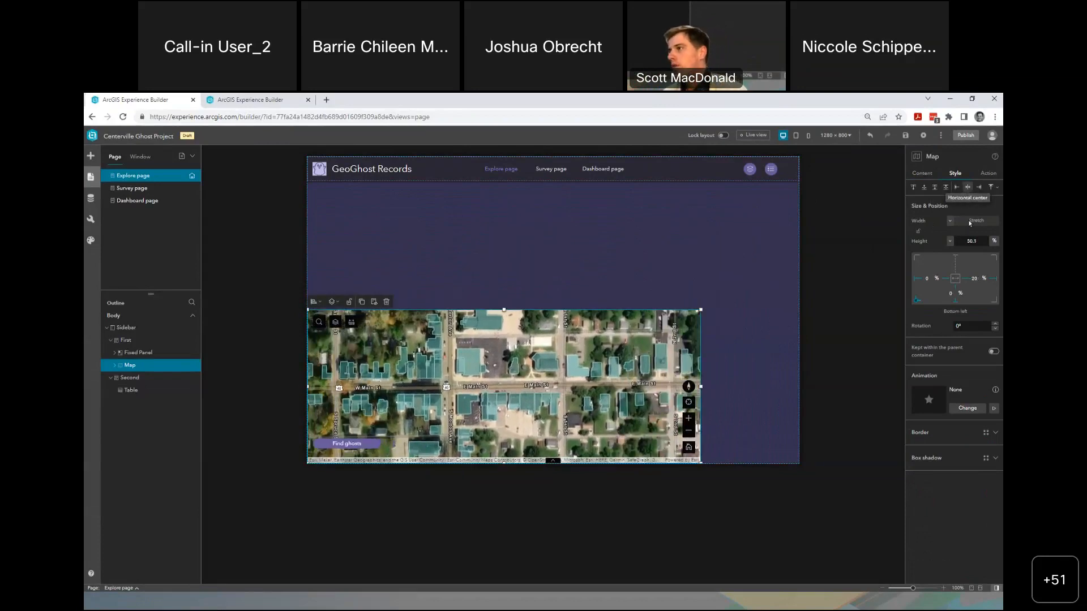
- Set the map's height to 100%, and resize it freehand to fill the page area below the header
{"action": "double_click", "coordinate": [972, 242]}
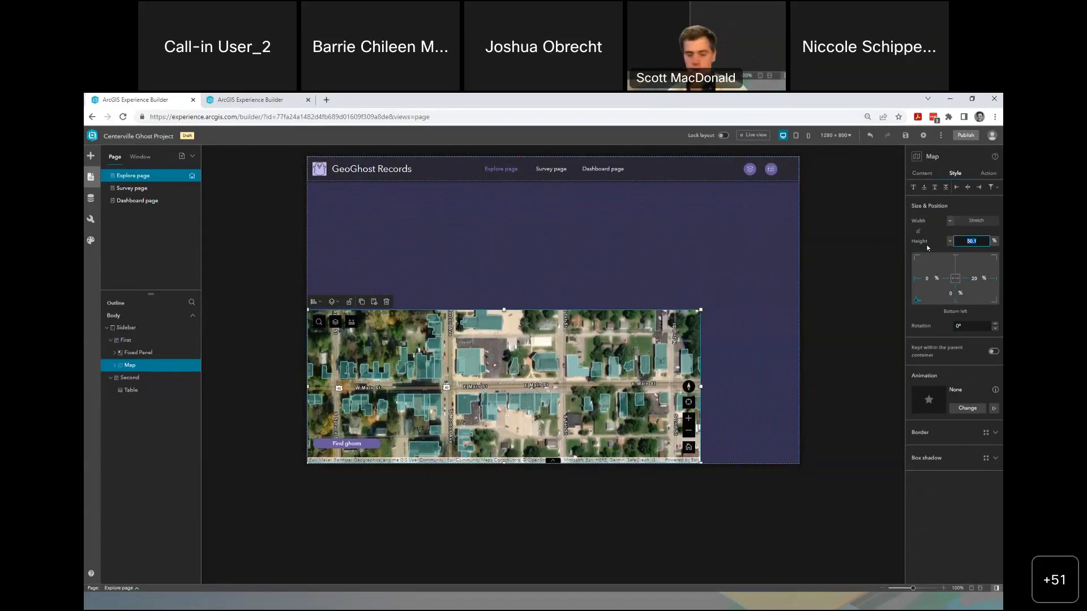
{"action": "type", "text": "1"}
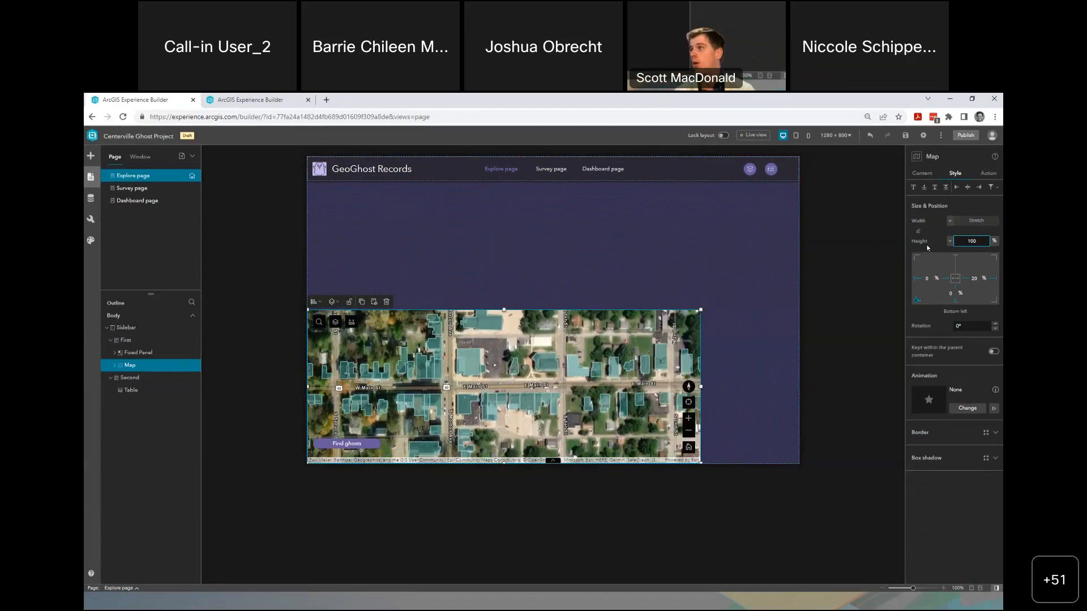
{"action": "type", "text": "00"}
{"action": "key", "text": "Return"}
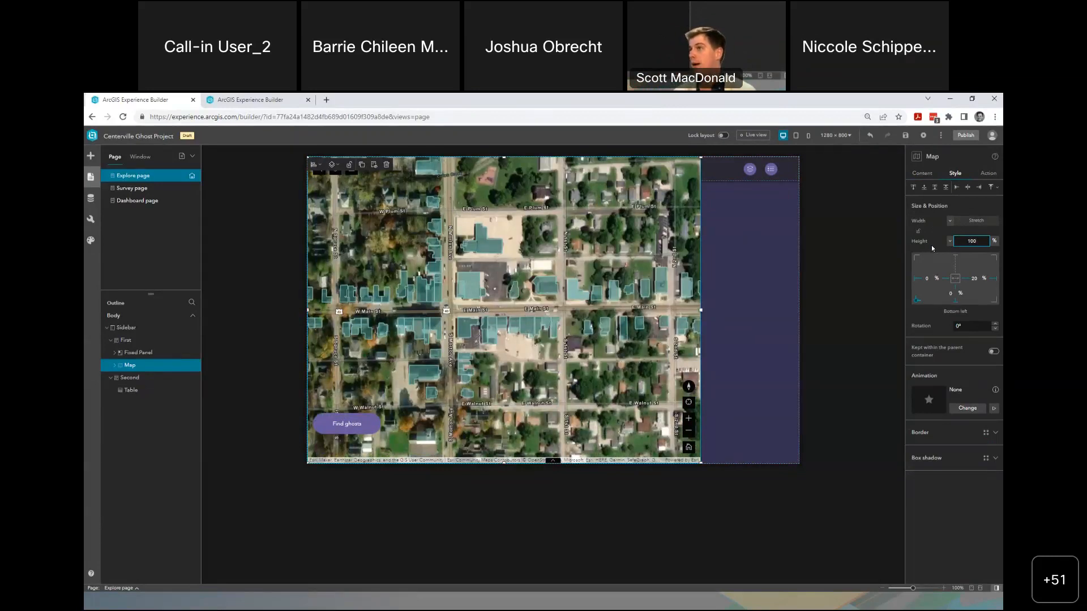
{"action": "left_click_drag", "start_coordinate": [701, 158], "coordinate": [801, 181]}
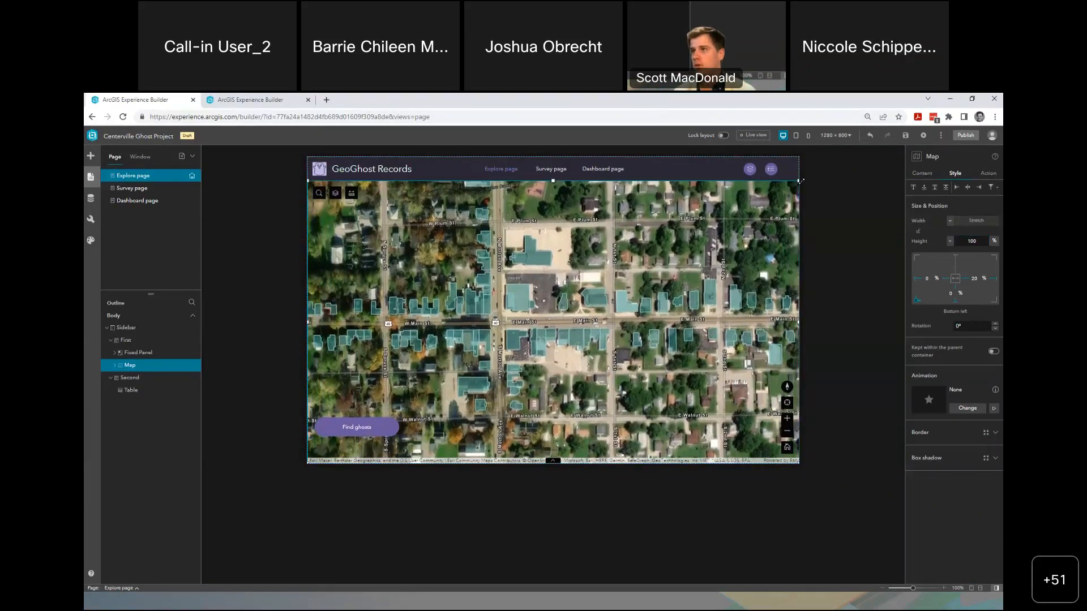
{"action": "left_click", "coordinate": [837, 214]}
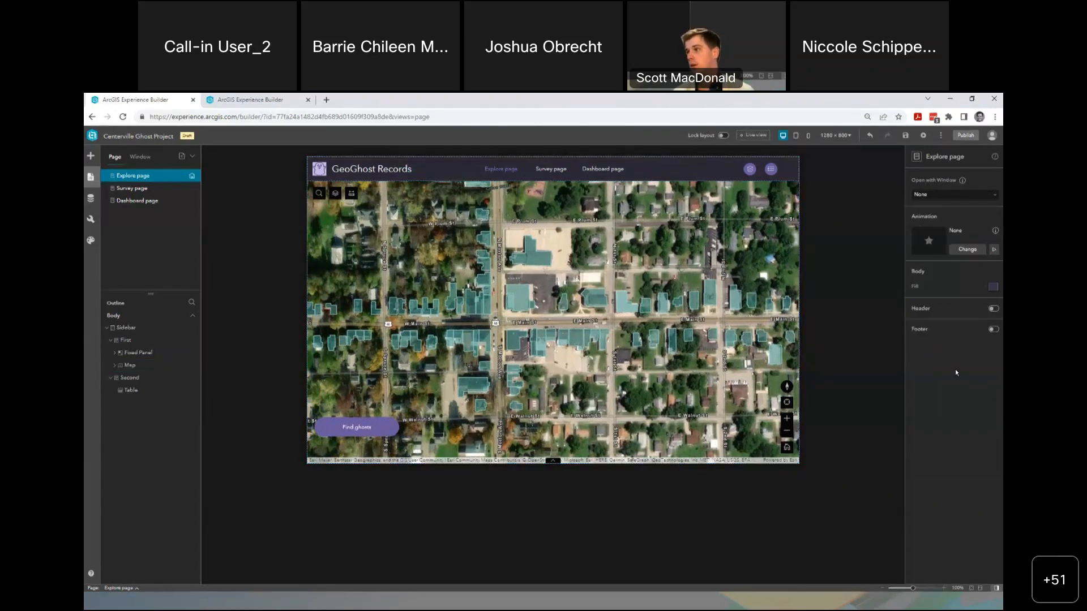
- Apply the first outlined border preset after the no-border option to the map
{"action": "left_click", "coordinate": [750, 249]}
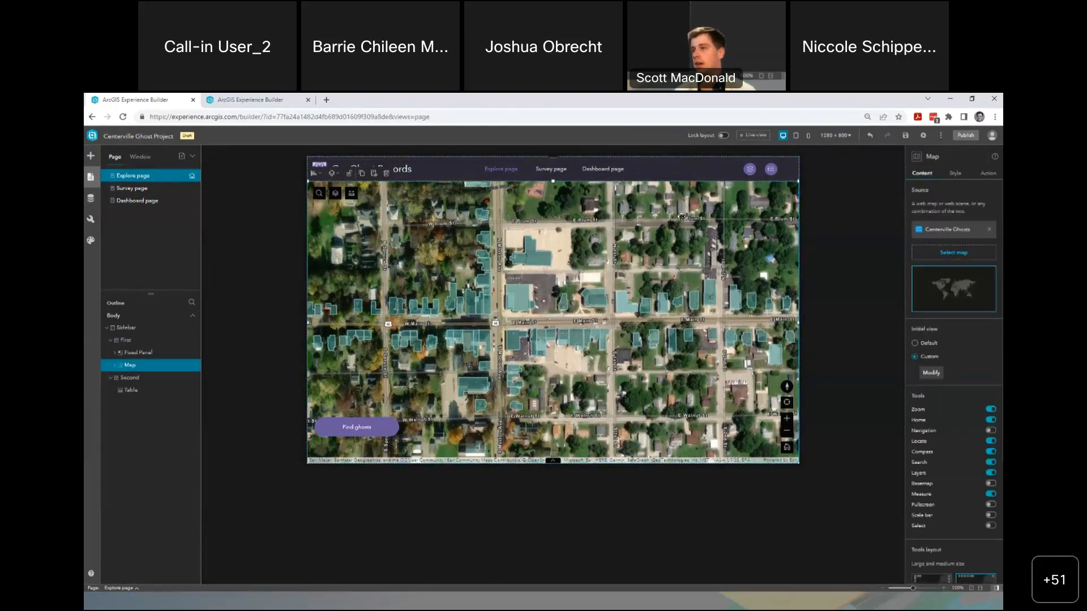
{"action": "left_click", "coordinate": [955, 173]}
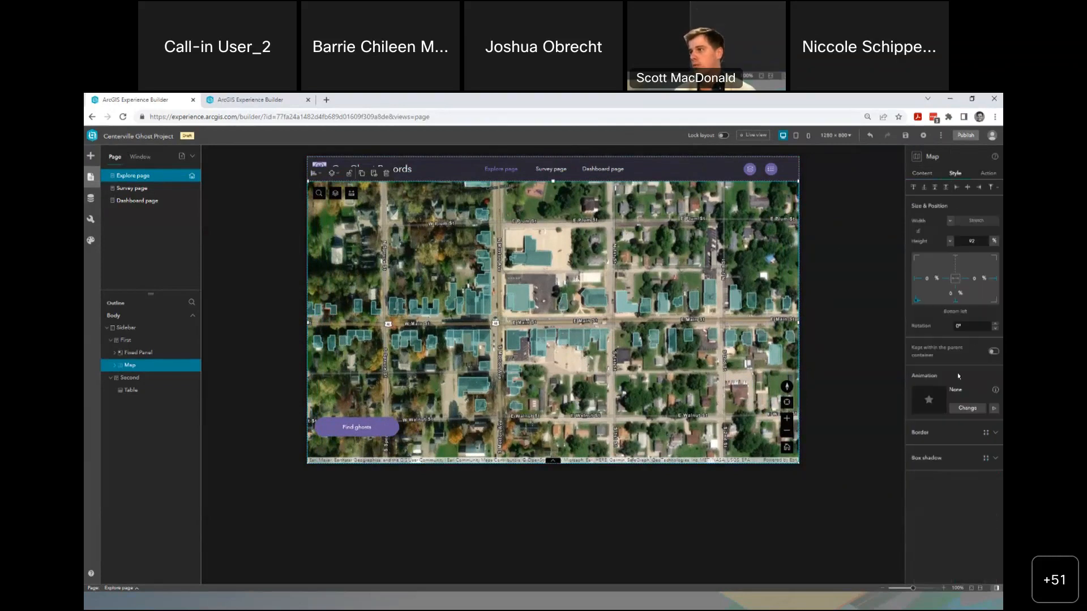
{"action": "left_click", "coordinate": [986, 433]}
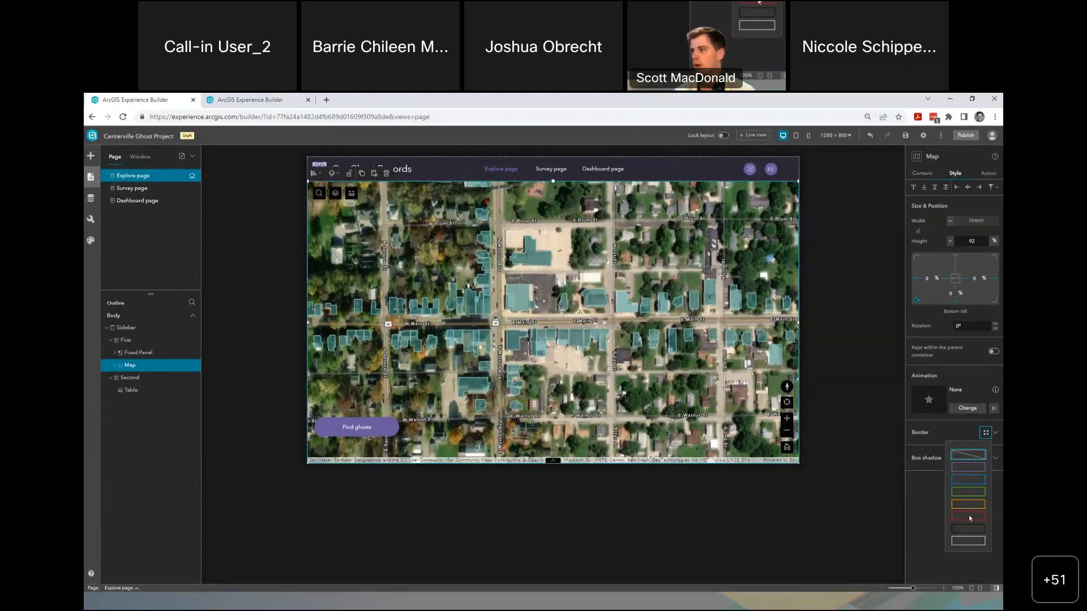
{"action": "left_click", "coordinate": [976, 469]}
{"action": "left_click", "coordinate": [884, 479]}
- Try adding an Extent changes trigger to the map that runs the framework's Filter data records action
{"action": "left_click", "coordinate": [764, 270]}
{"action": "left_click", "coordinate": [990, 175]}
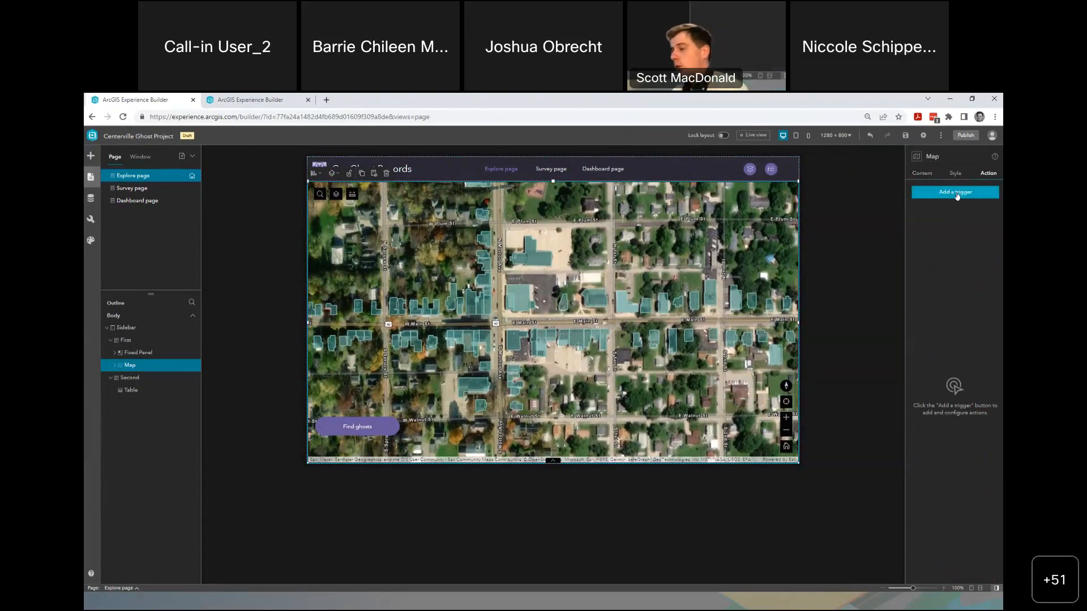
{"action": "left_click", "coordinate": [957, 194]}
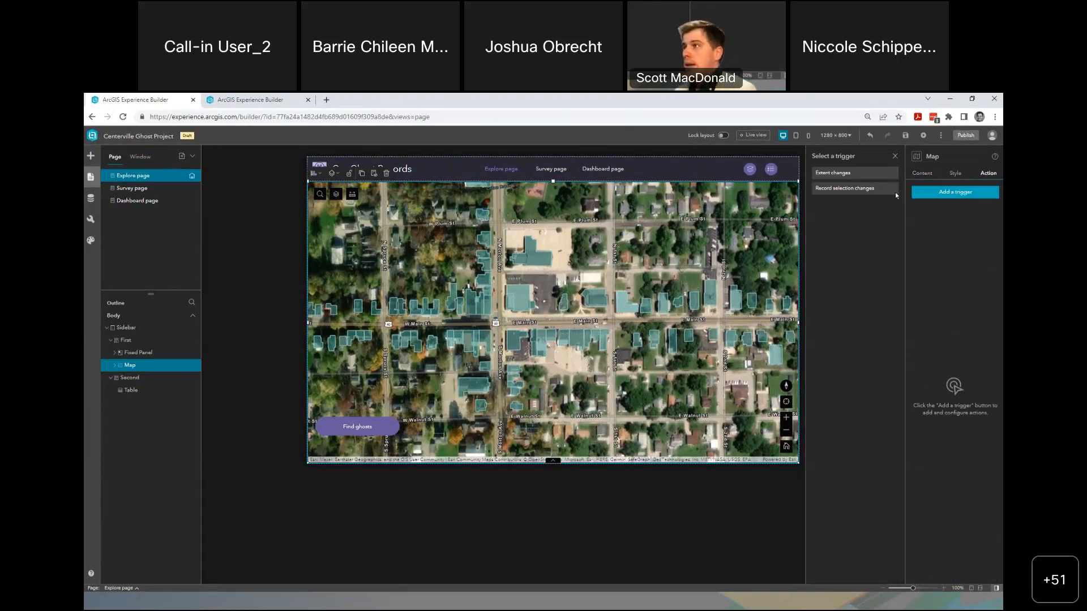
{"action": "left_click", "coordinate": [823, 176]}
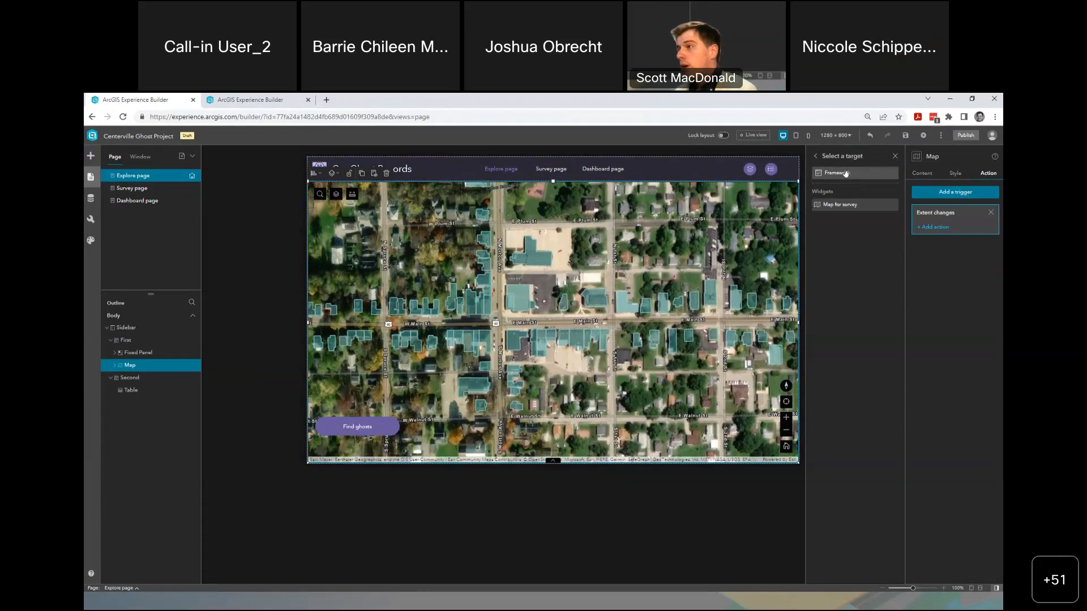
{"action": "left_click", "coordinate": [835, 205]}
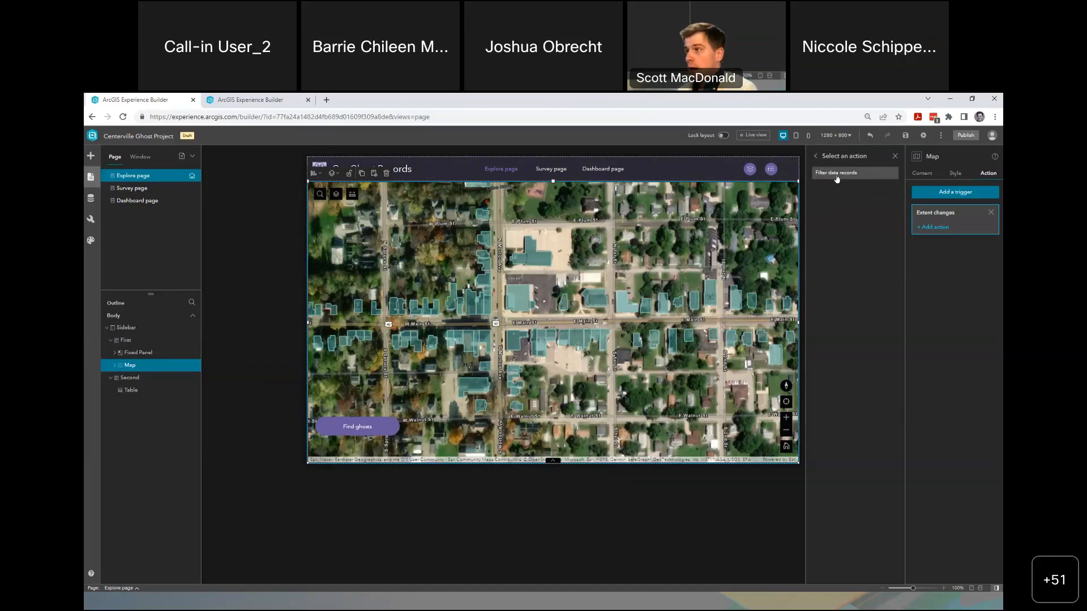
{"action": "left_click", "coordinate": [837, 179]}
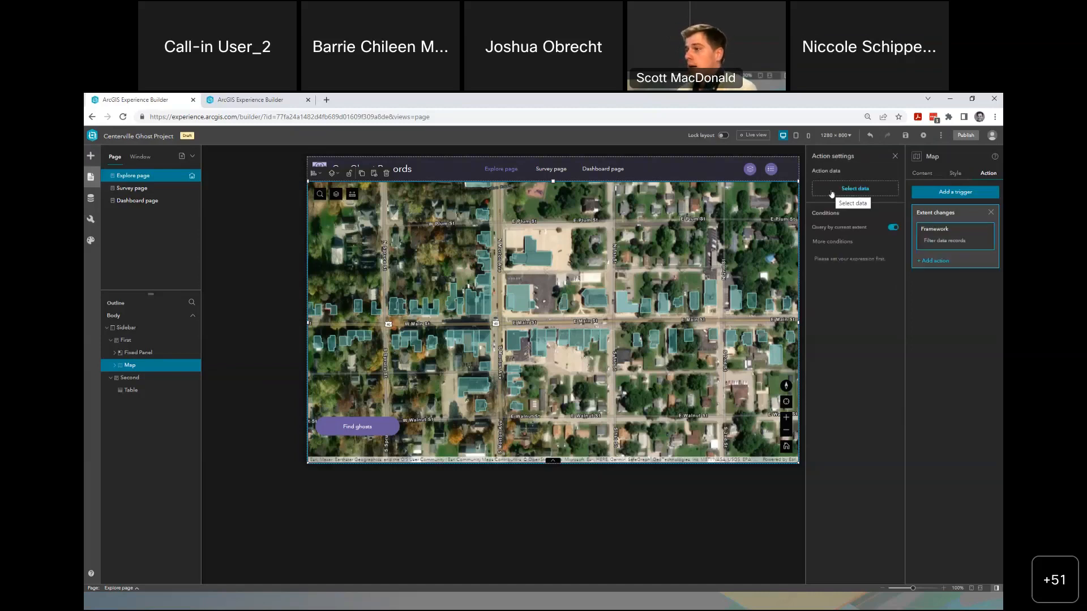
- Set the first Centerville (IN) Main layer under Centerville Ghosts as the action data, and delete the Extent changes trigger
{"action": "left_click", "coordinate": [831, 192]}
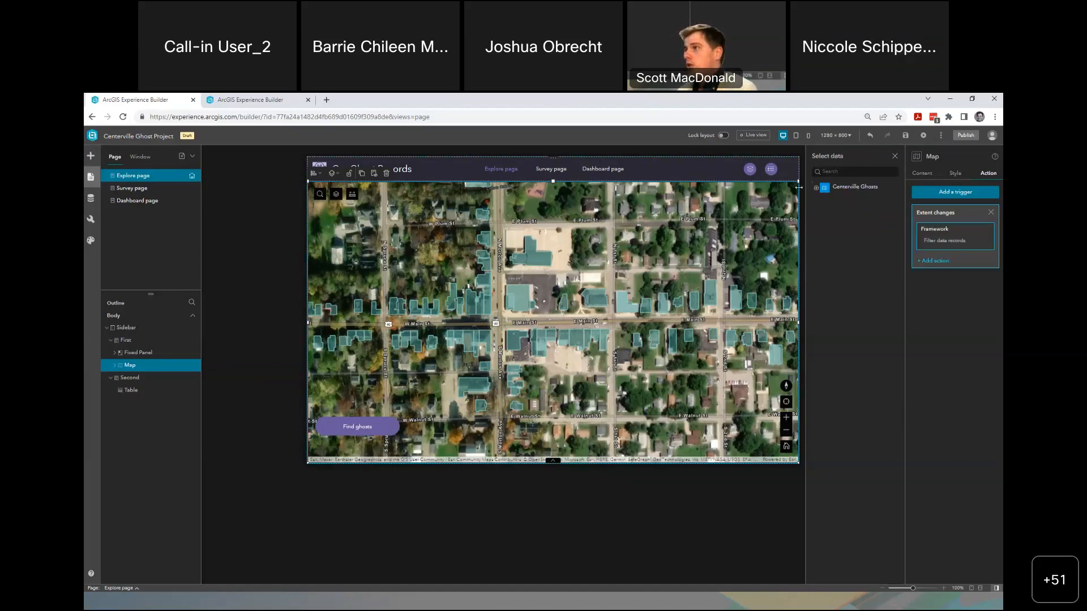
{"action": "left_click", "coordinate": [852, 187]}
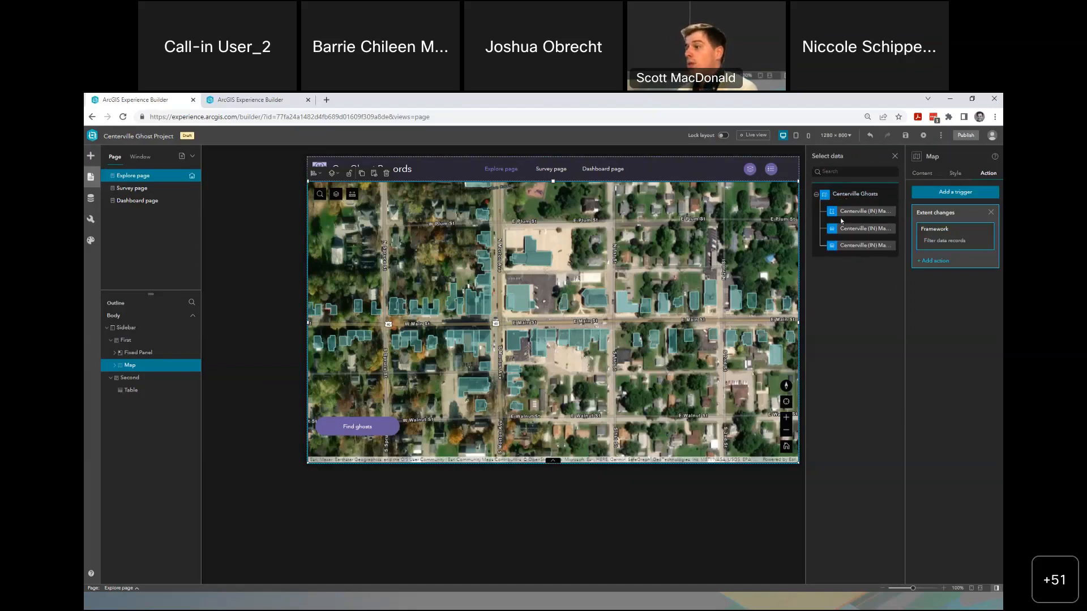
{"action": "left_click", "coordinate": [855, 212]}
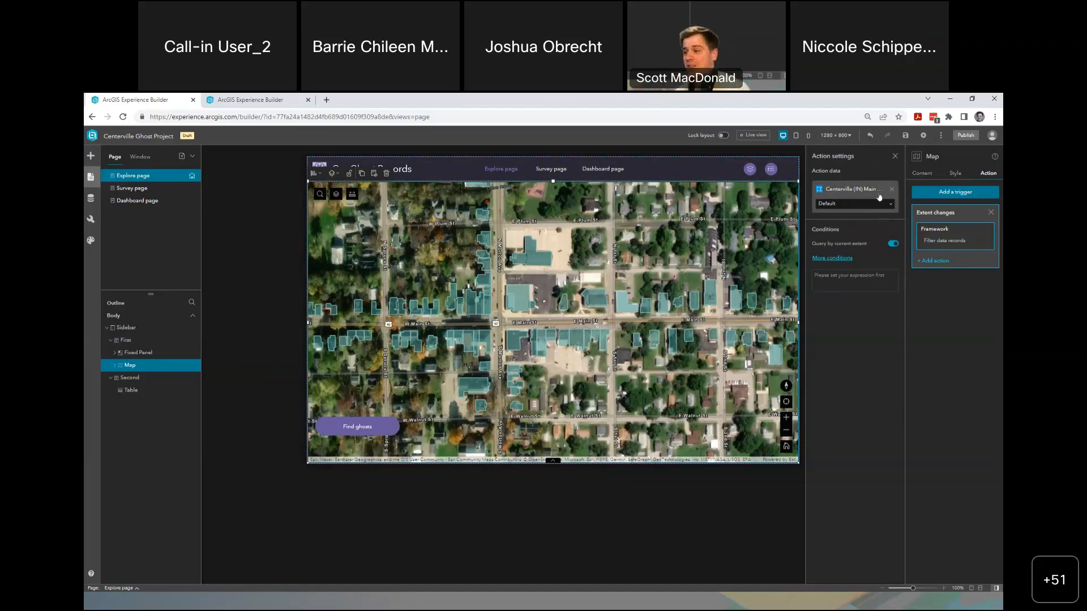
{"action": "left_click", "coordinate": [894, 156]}
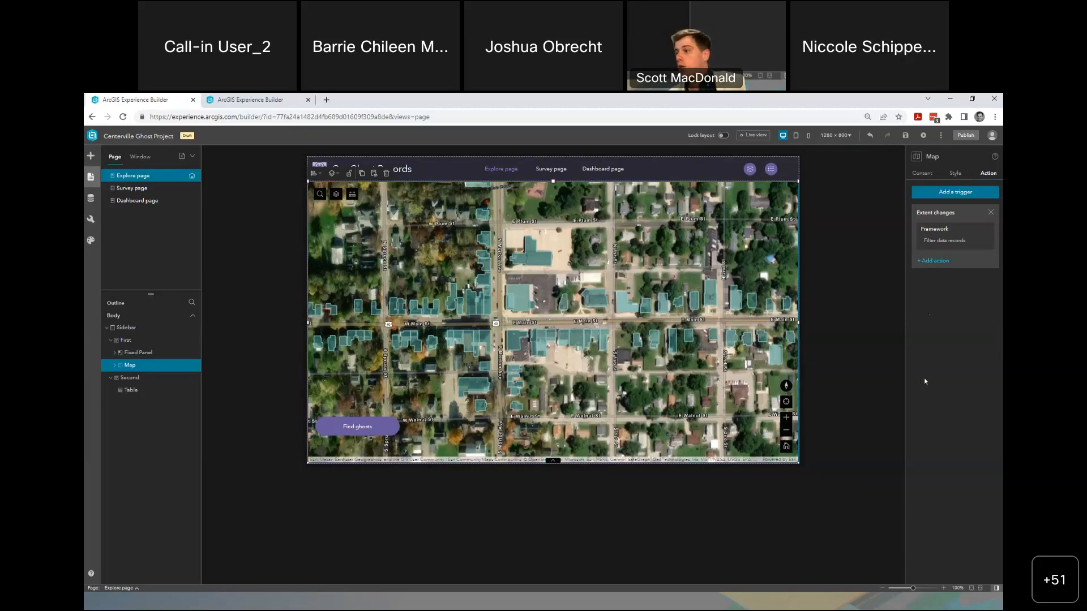
{"action": "left_click", "coordinate": [991, 212]}
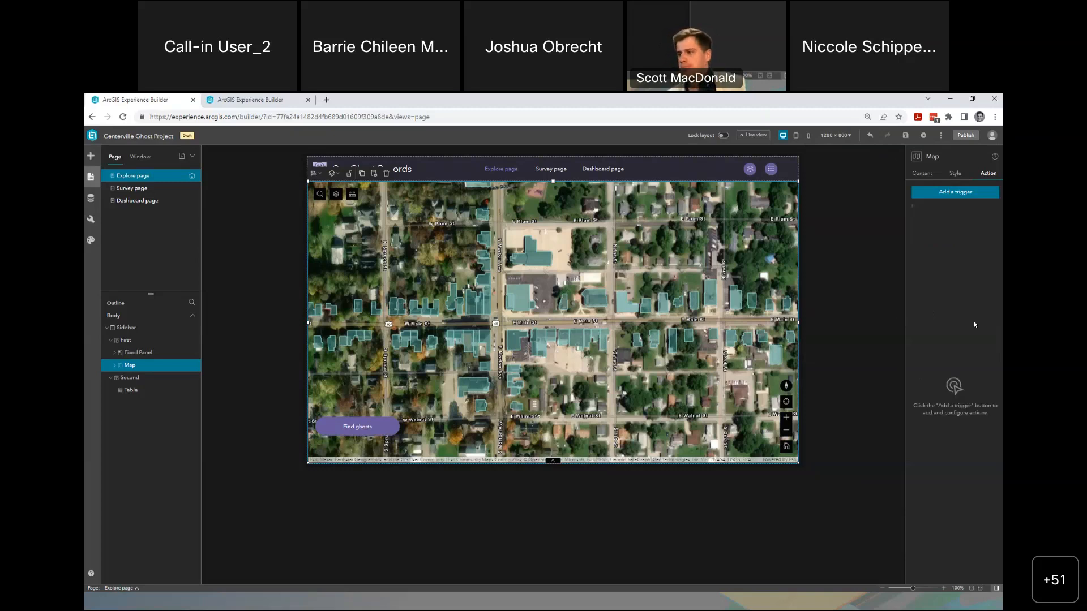
- Examine the widget categories available to insert and the Find ghosts button's settings, collapsing the map-centric and data-centric groups
{"action": "left_click", "coordinate": [922, 173]}
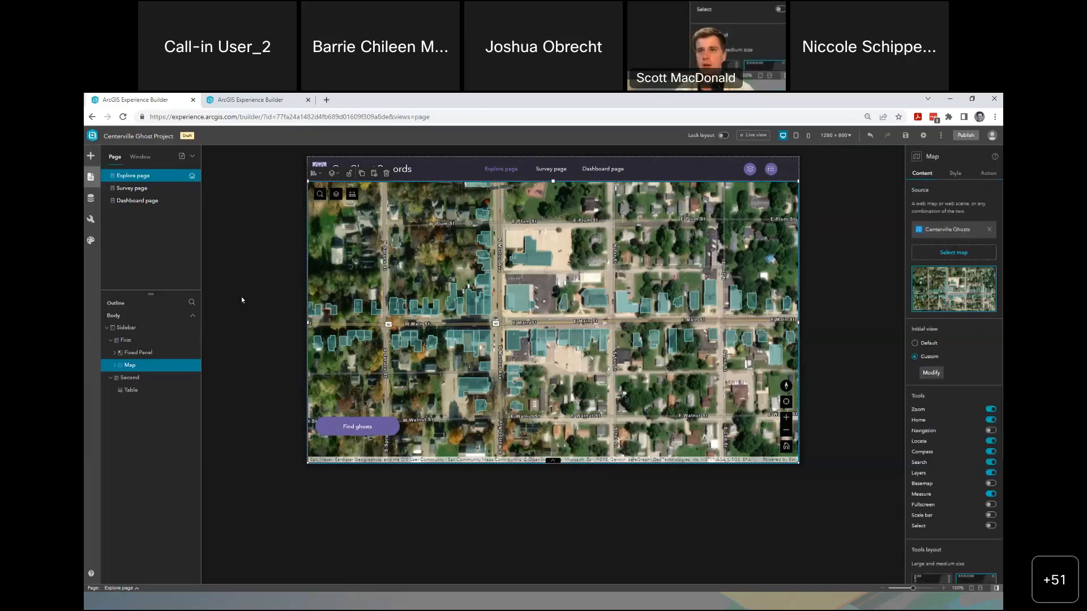
{"action": "left_click", "coordinate": [91, 156]}
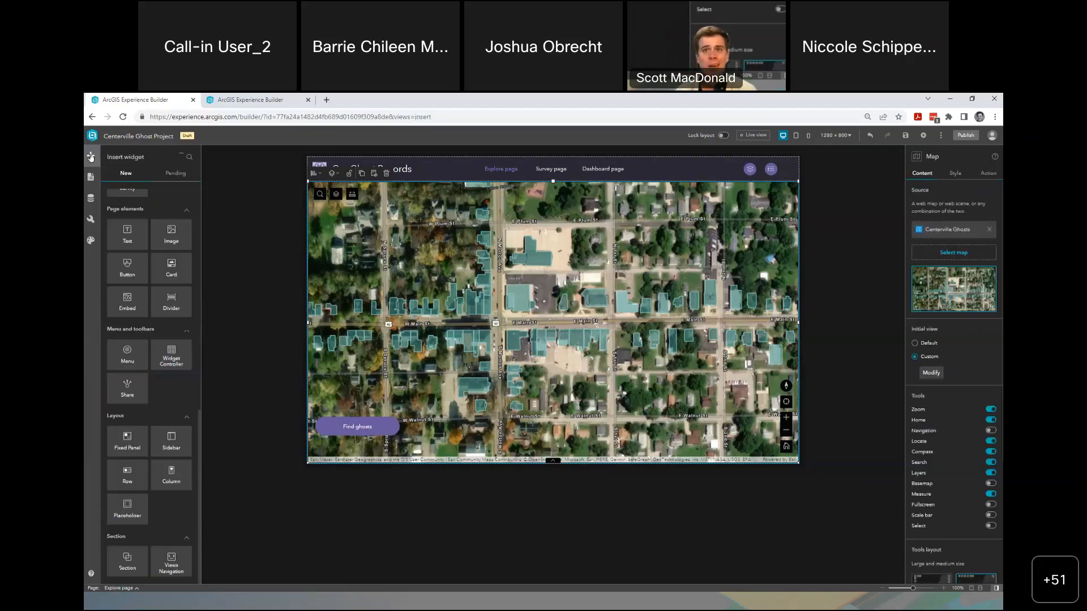
{"action": "scroll", "coordinate": [105, 195], "scroll_direction": "up", "scroll_amount": 7}
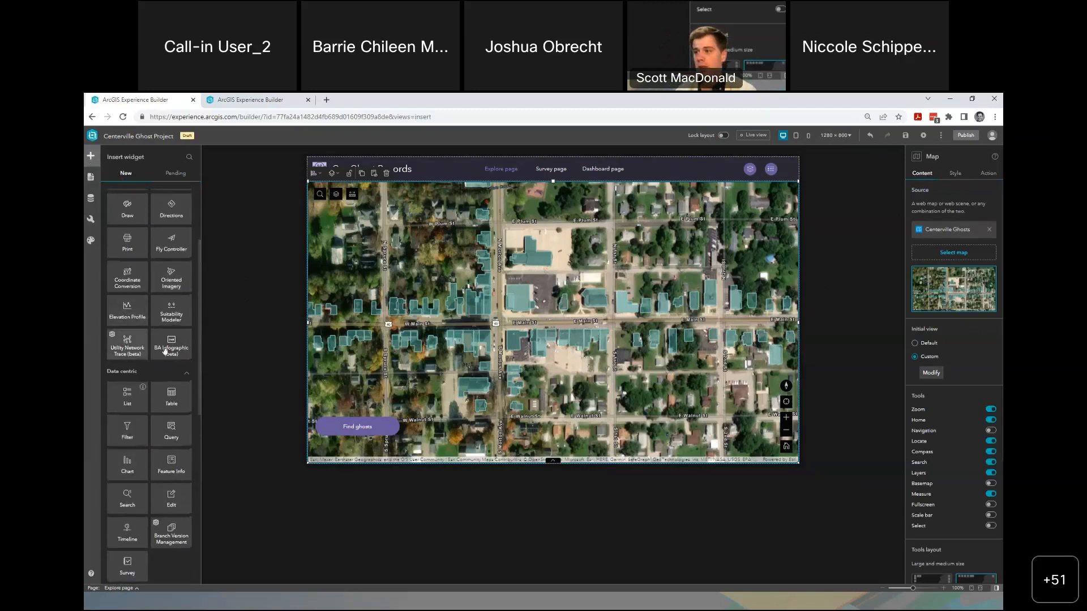
{"action": "scroll", "coordinate": [138, 211], "scroll_direction": "up", "scroll_amount": 3}
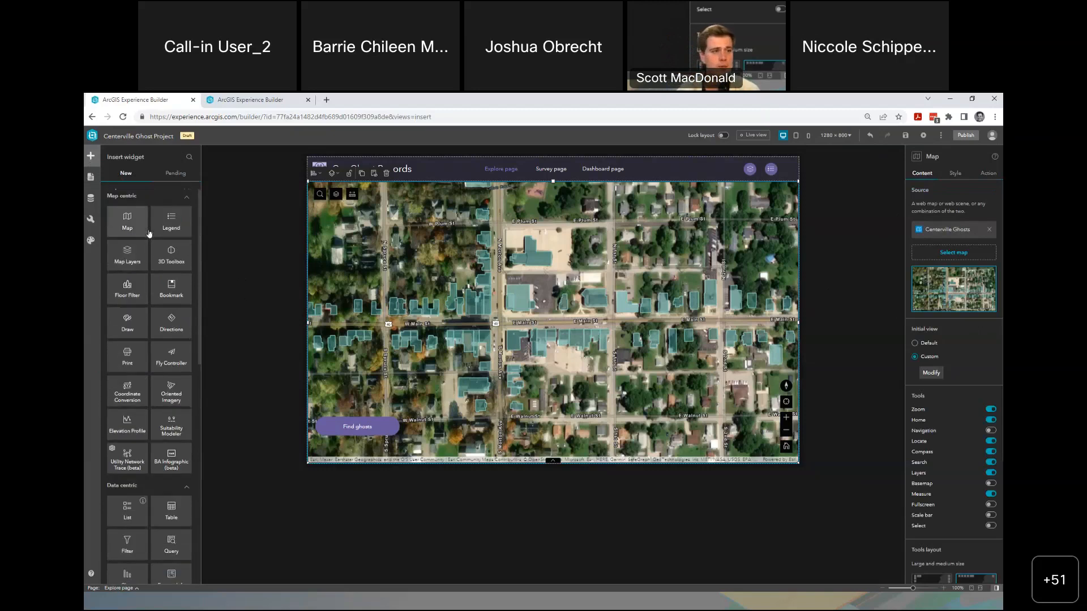
{"action": "scroll", "coordinate": [149, 234], "scroll_direction": "down", "scroll_amount": 10}
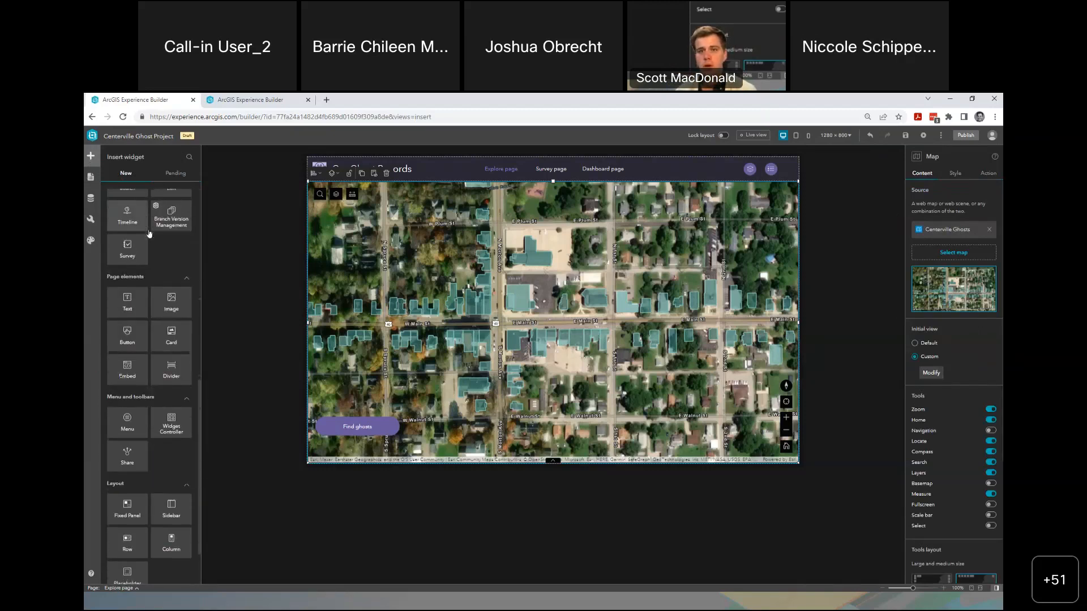
{"action": "scroll", "coordinate": [153, 456], "scroll_direction": "down", "scroll_amount": 2}
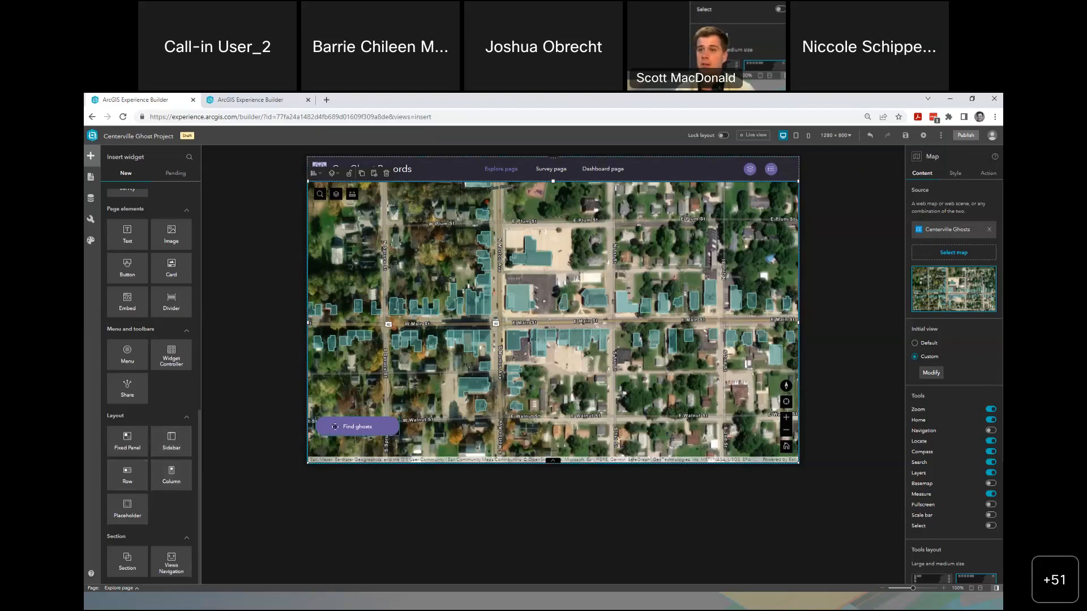
{"action": "left_click", "coordinate": [343, 422]}
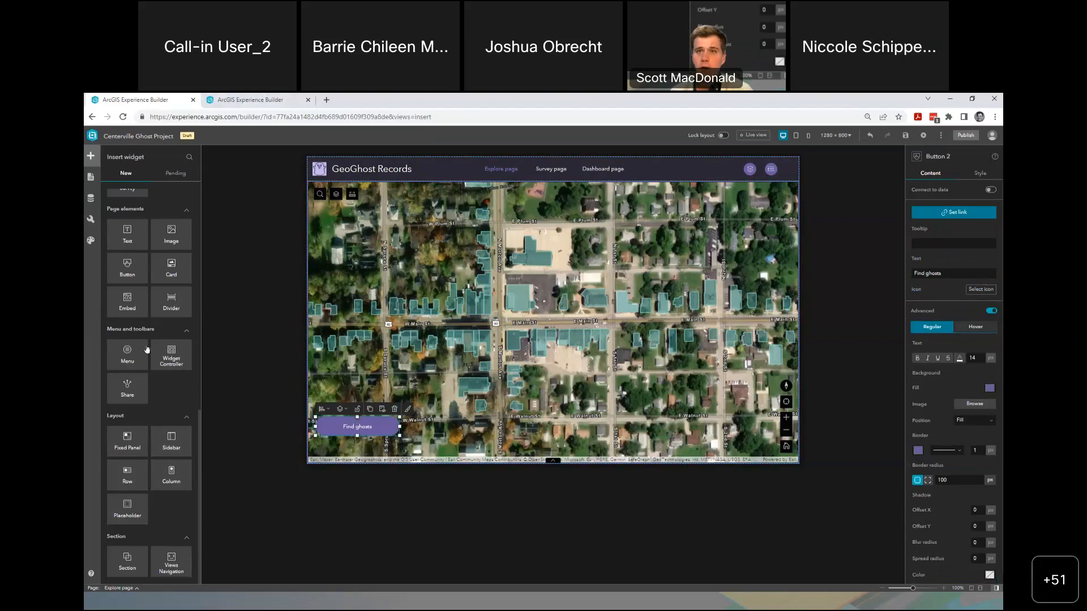
{"action": "scroll", "coordinate": [149, 351], "scroll_direction": "up", "scroll_amount": 6}
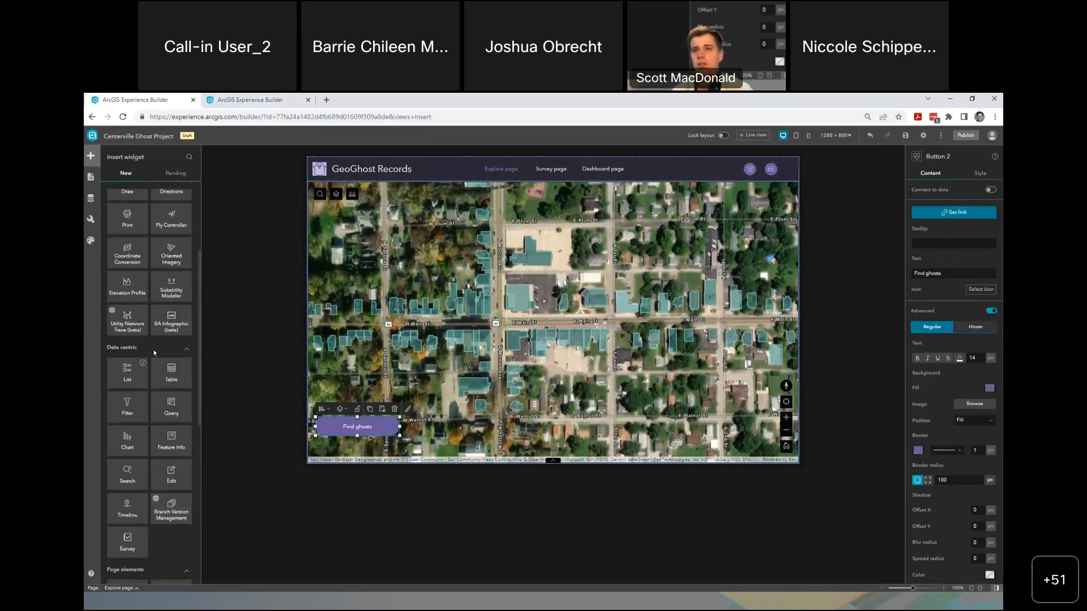
{"action": "scroll", "coordinate": [154, 353], "scroll_direction": "up", "scroll_amount": 5}
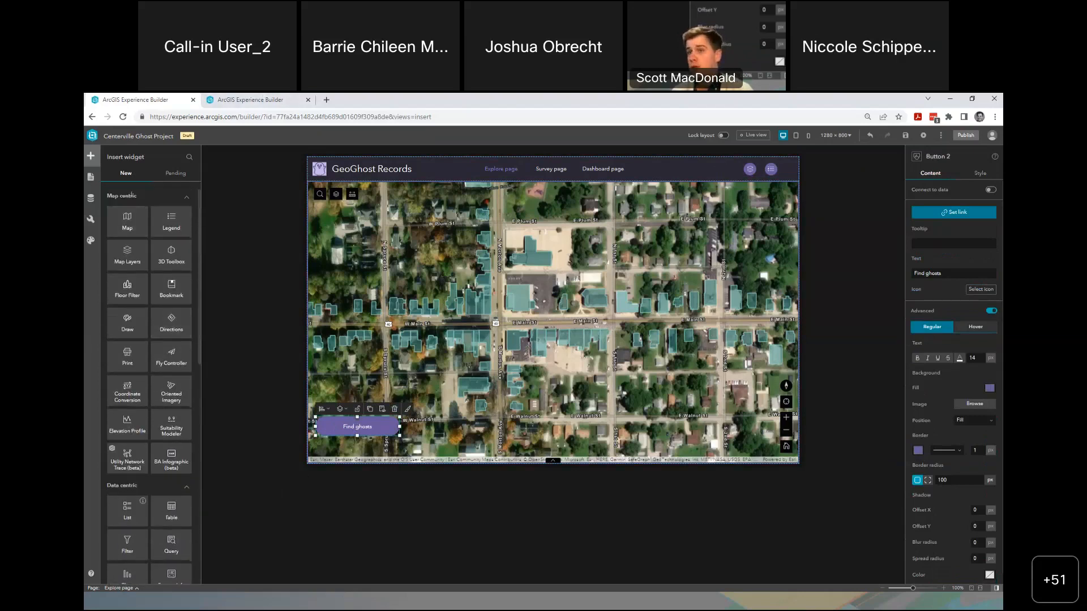
{"action": "left_click", "coordinate": [188, 200]}
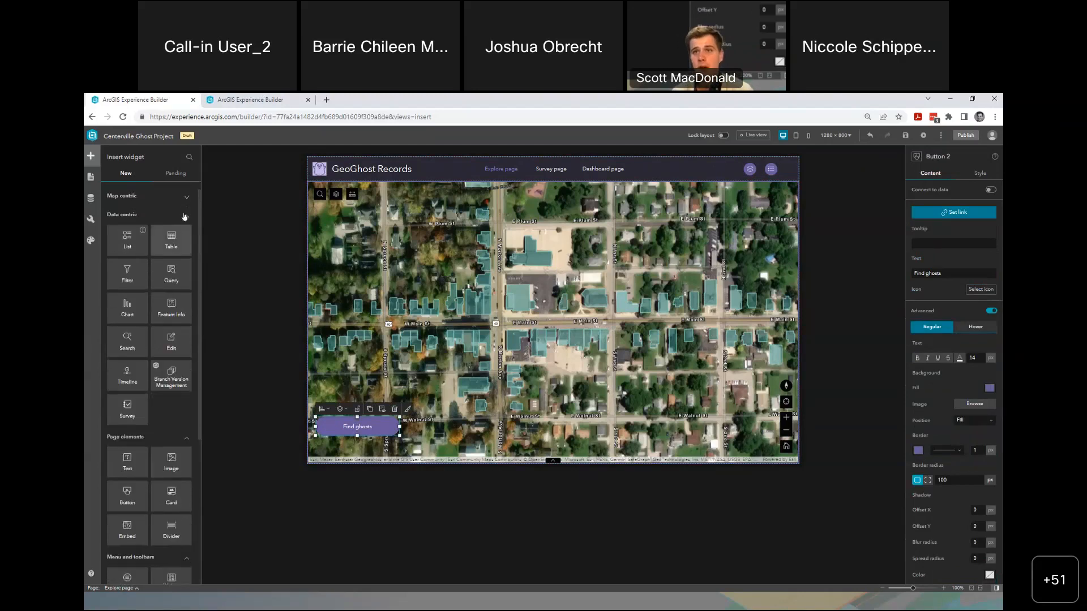
{"action": "left_click", "coordinate": [186, 216]}
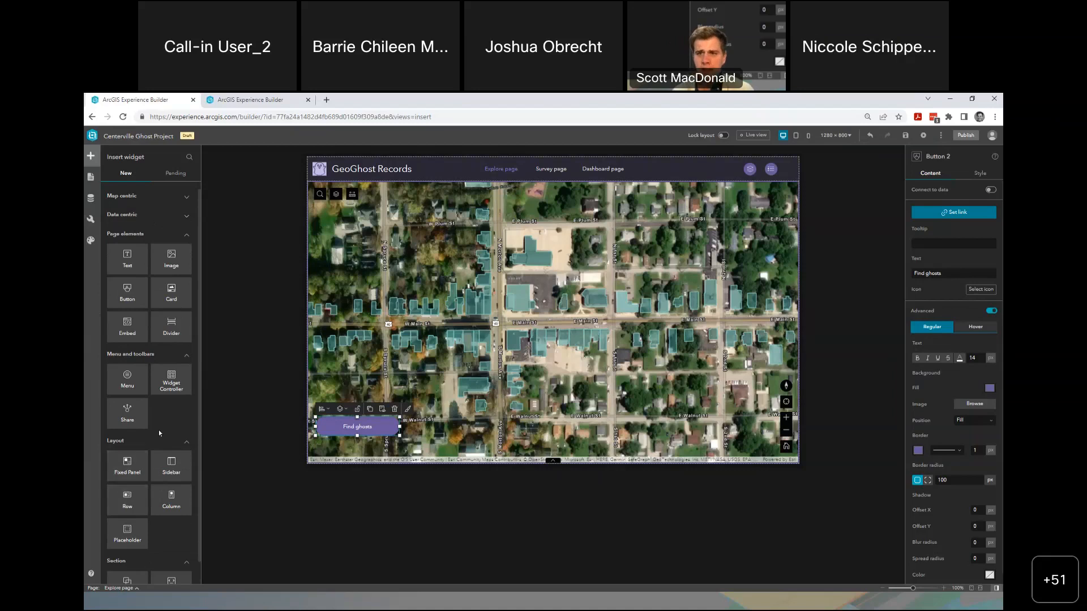
{"action": "scroll", "coordinate": [165, 435], "scroll_direction": "down", "scroll_amount": 1}
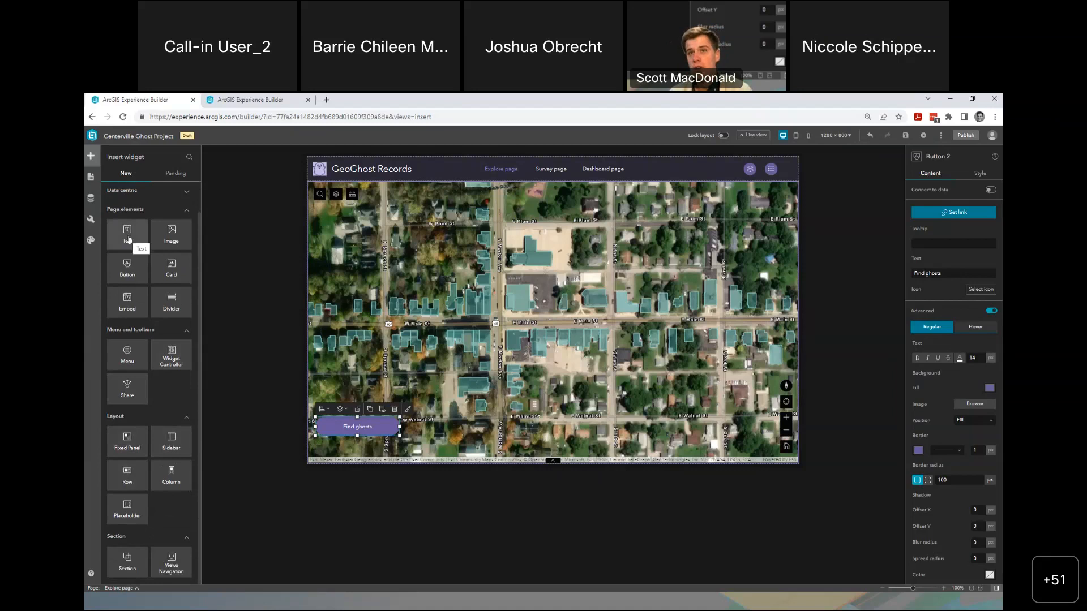
- Insert a text widget in the page header and narrow it to fit between the Dashboard page link and the round icons
{"action": "left_click_drag", "start_coordinate": [129, 240], "coordinate": [680, 169]}
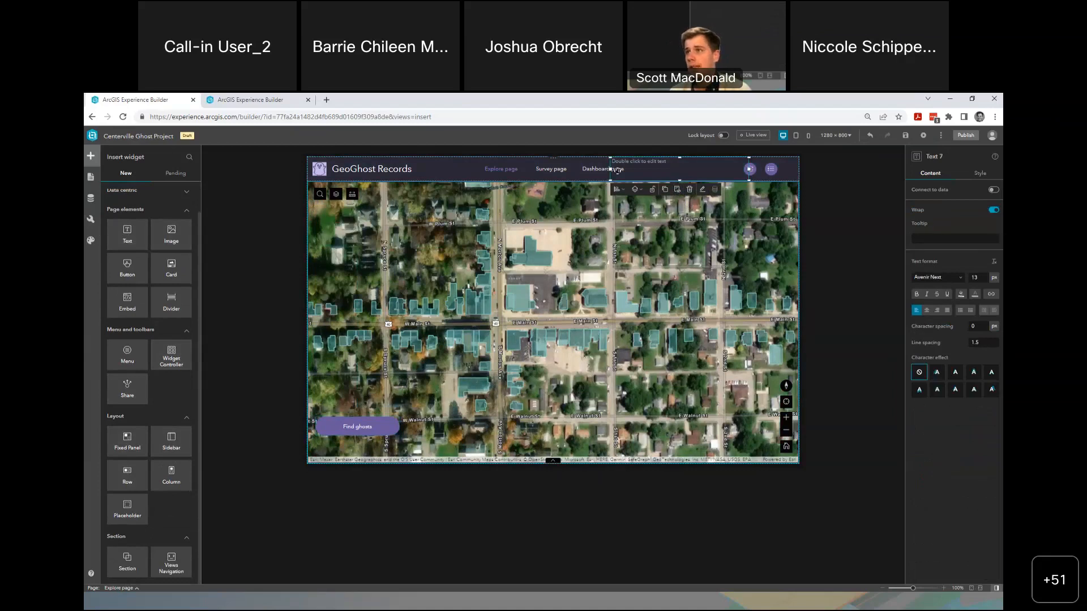
{"action": "left_click_drag", "start_coordinate": [611, 169], "coordinate": [663, 168]}
{"action": "left_click_drag", "start_coordinate": [737, 169], "coordinate": [737, 168]}
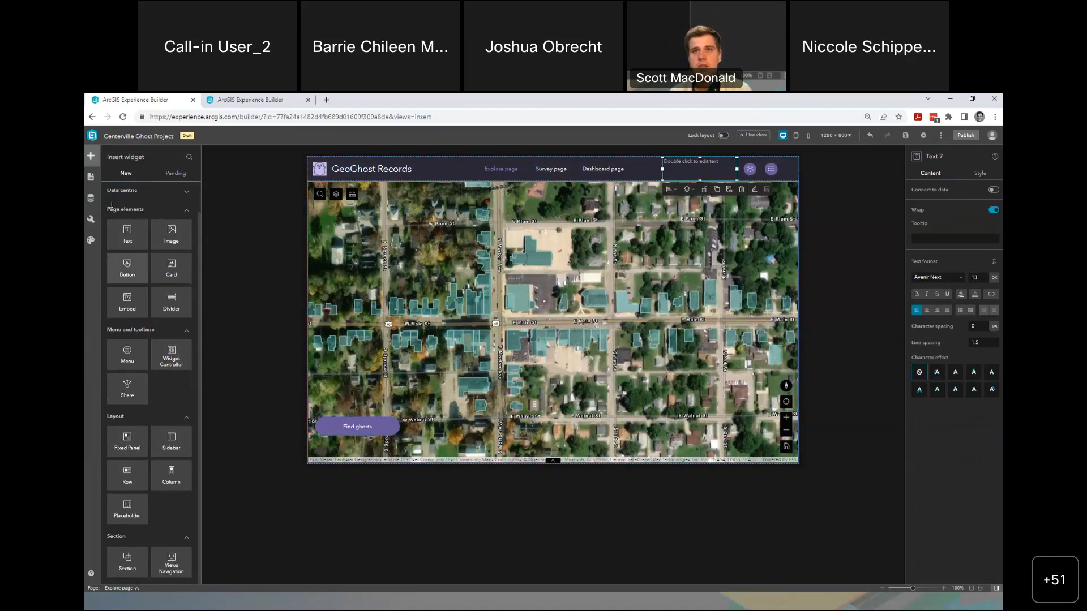
- Locate the new header text widget in the page outline and enter "Placeholder" as its text
{"action": "left_click", "coordinate": [90, 177]}
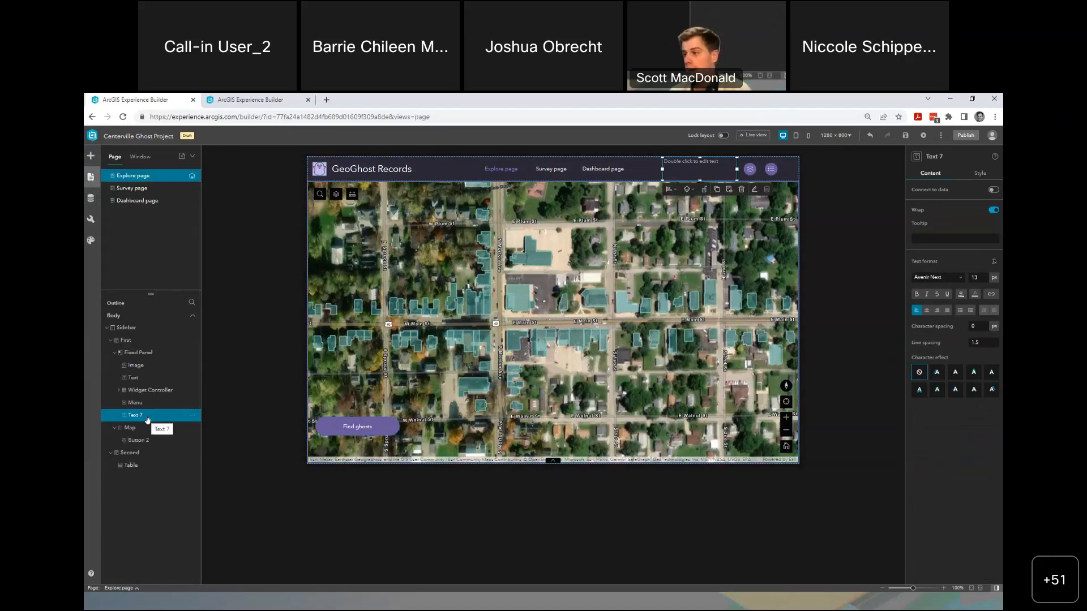
{"action": "left_click", "coordinate": [111, 341]}
{"action": "left_click", "coordinate": [111, 341]}
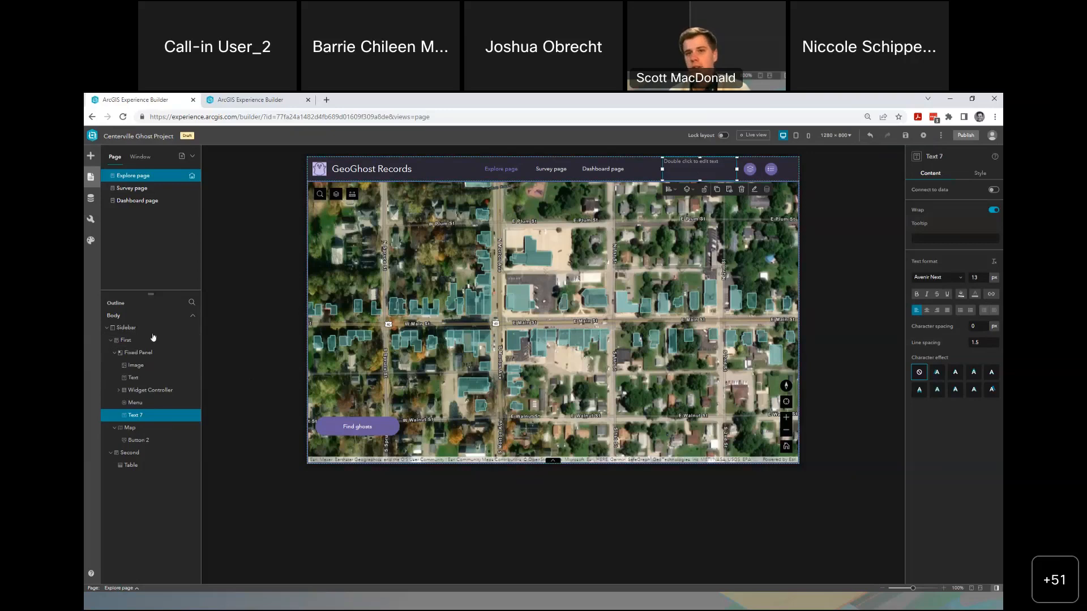
{"action": "double_click", "coordinate": [685, 166]}
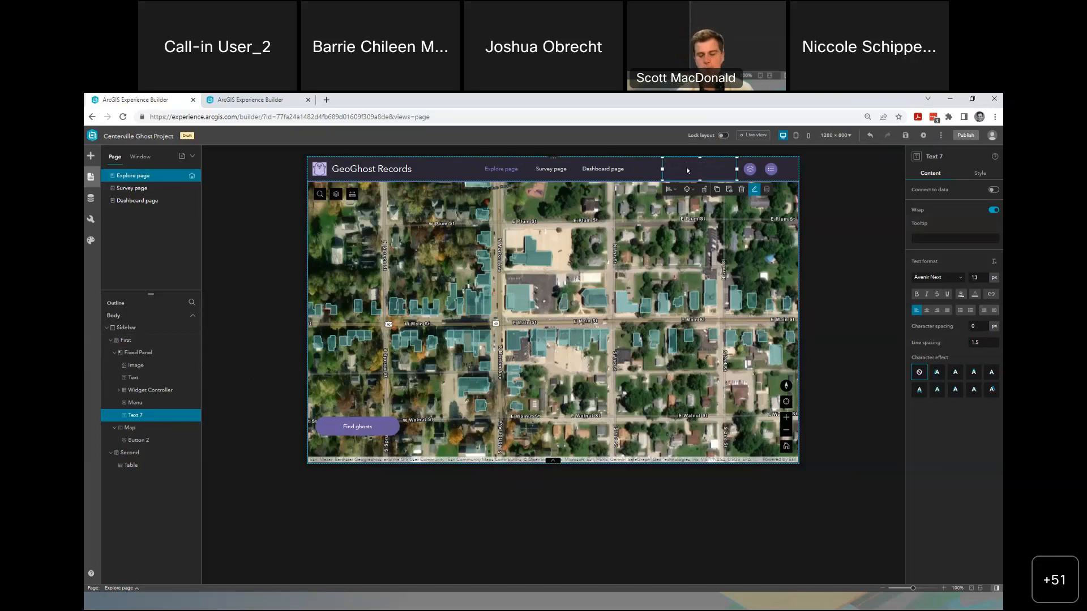
{"action": "type", "text": "Placeholder."}
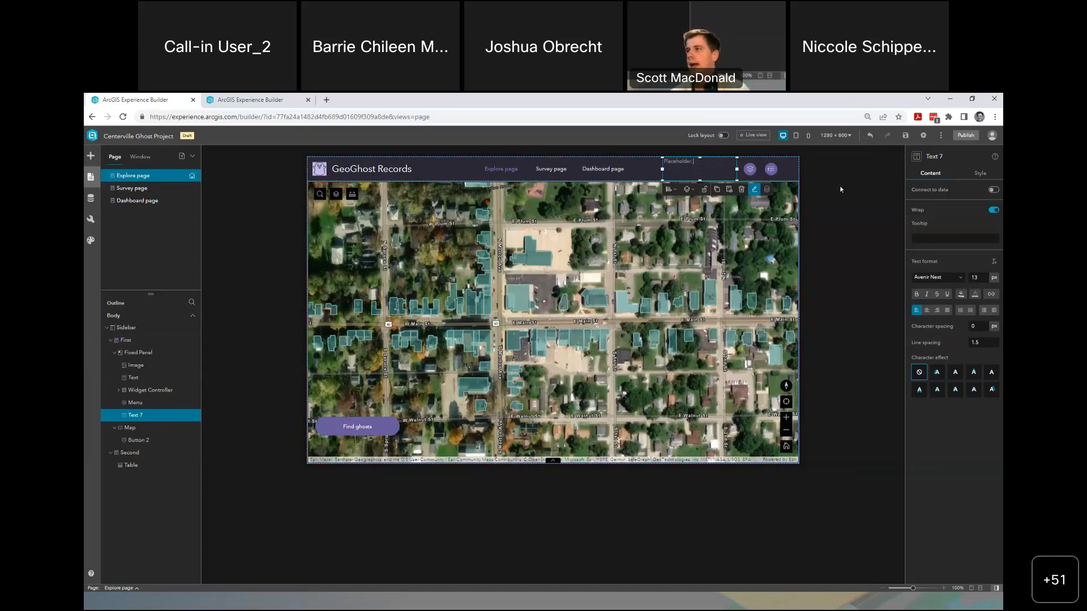
{"action": "left_click", "coordinate": [841, 189]}
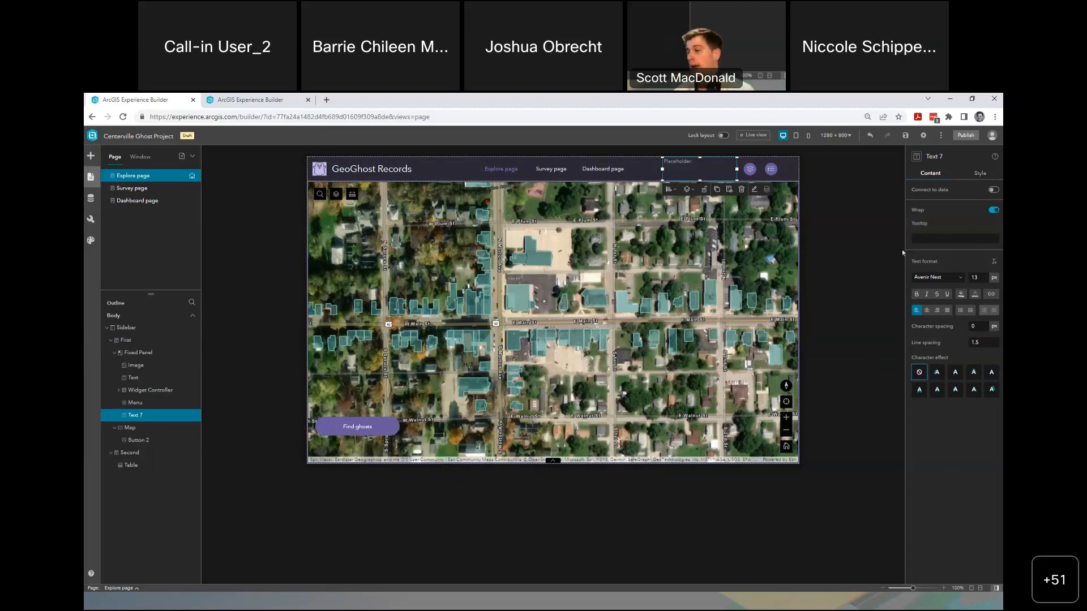
{"action": "left_click", "coordinate": [856, 250]}
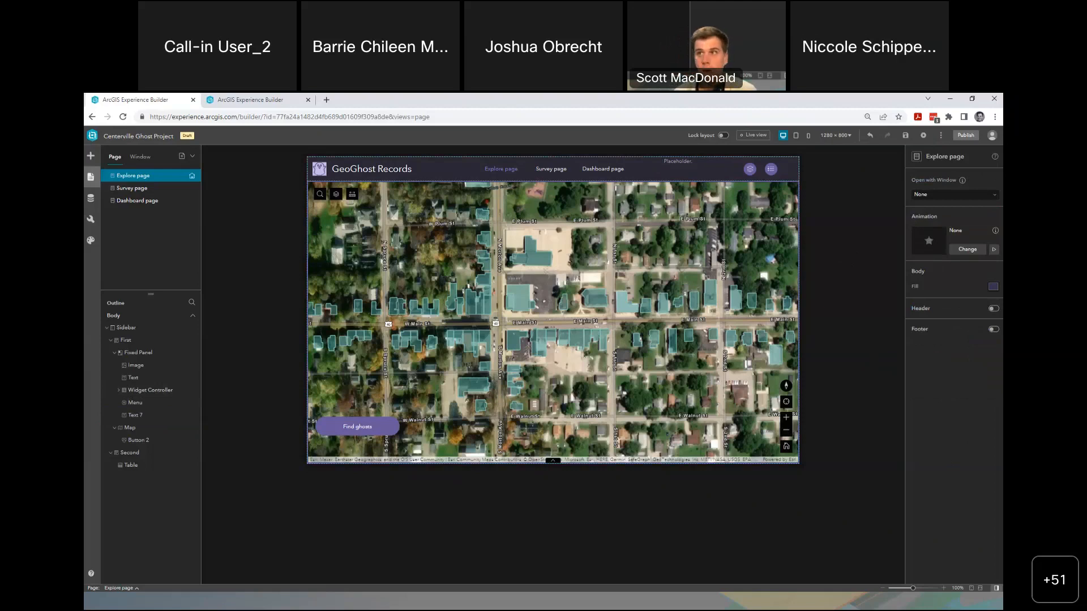
{"action": "left_click", "coordinate": [953, 99]}
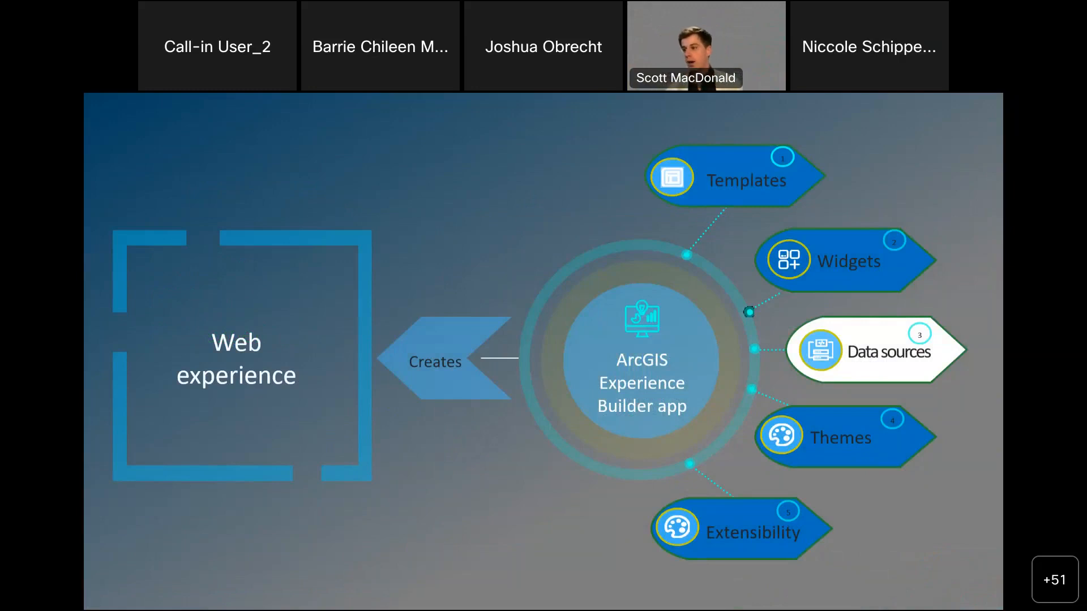
{"action": "key", "text": "Right"}
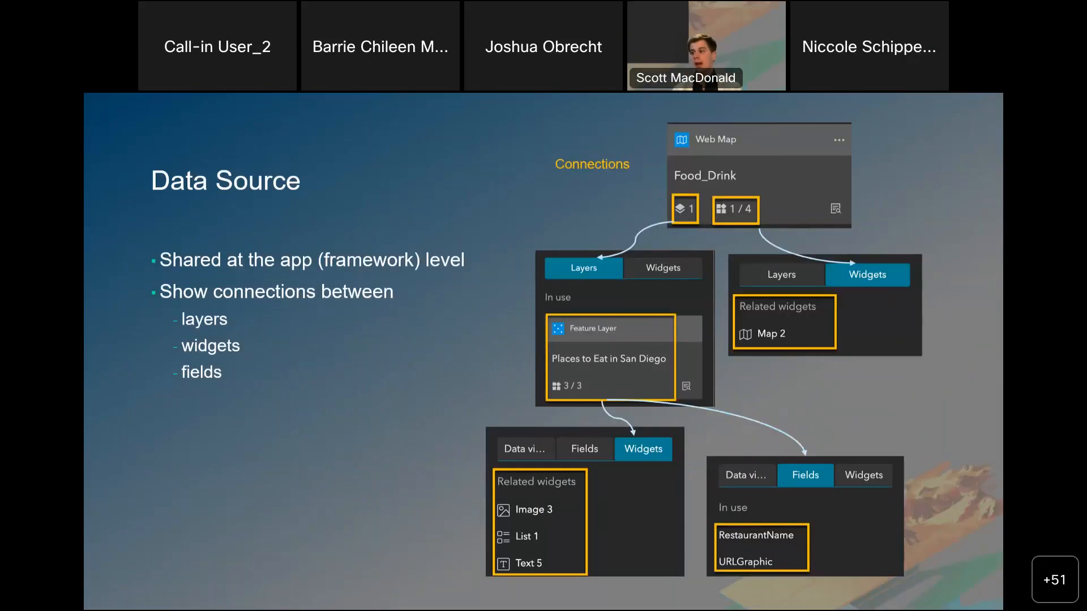